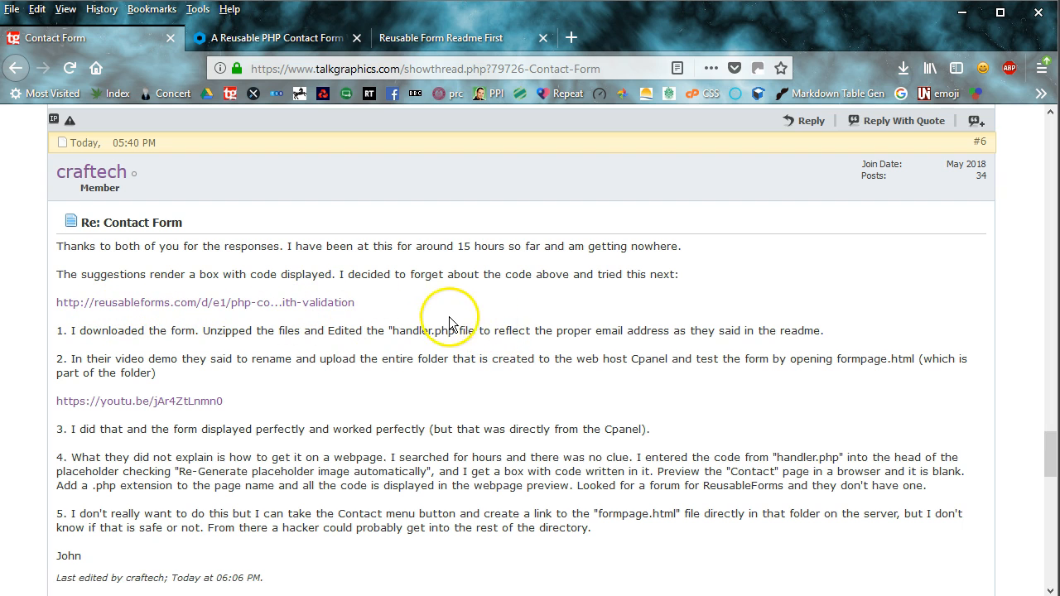
Open the reusableforms.com contact form page from the forum post and close the duplicate tab.
{"action": "left_click", "coordinate": [328, 305]}
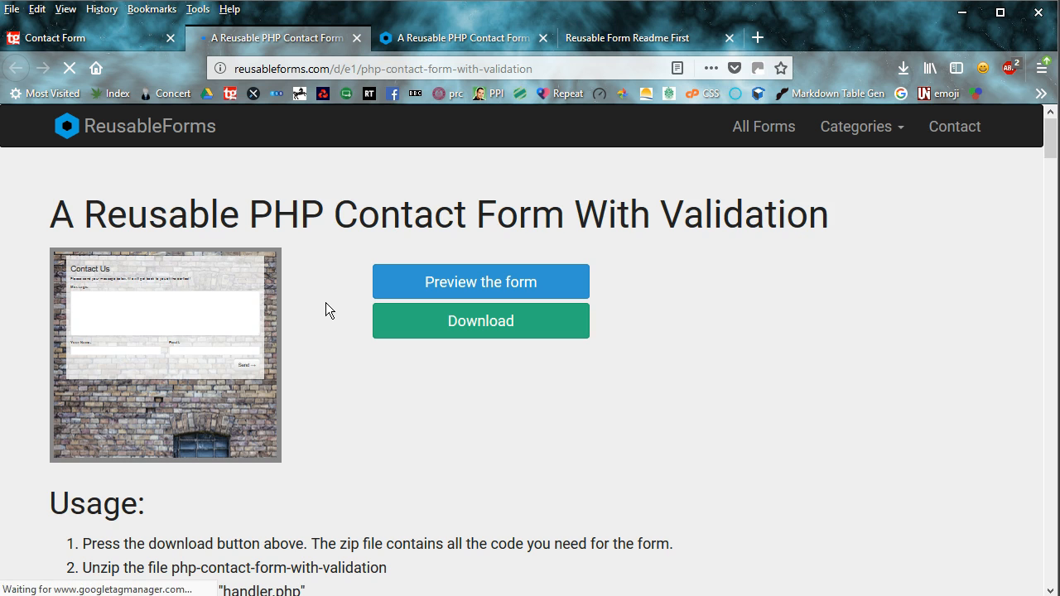
{"action": "left_click", "coordinate": [543, 39]}
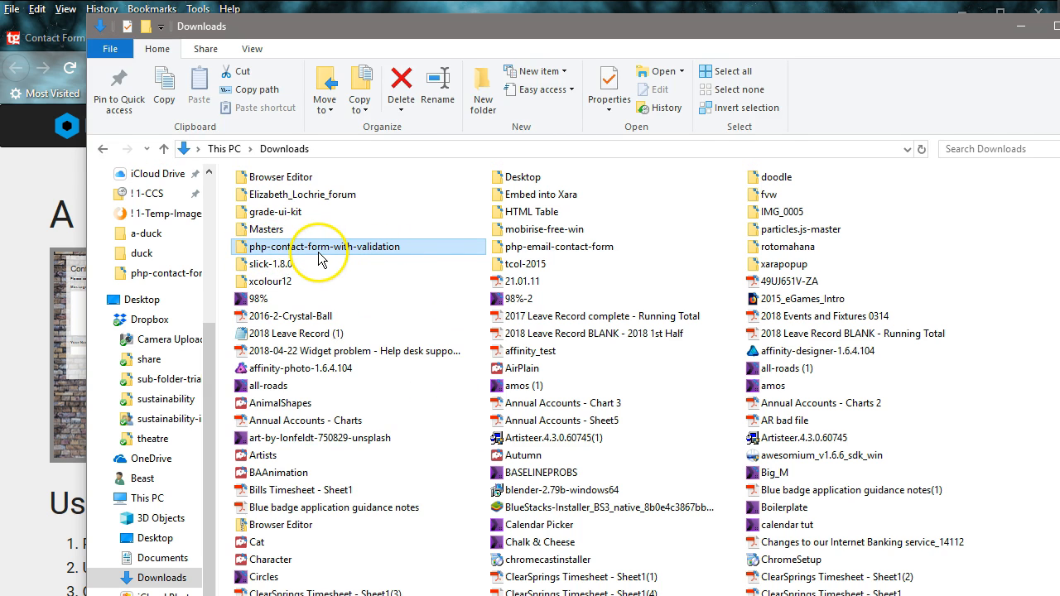
Open the php-contact-form-with-validation folder to view its files, then return to the ReusableForms page.
{"action": "double_click", "coordinate": [376, 249]}
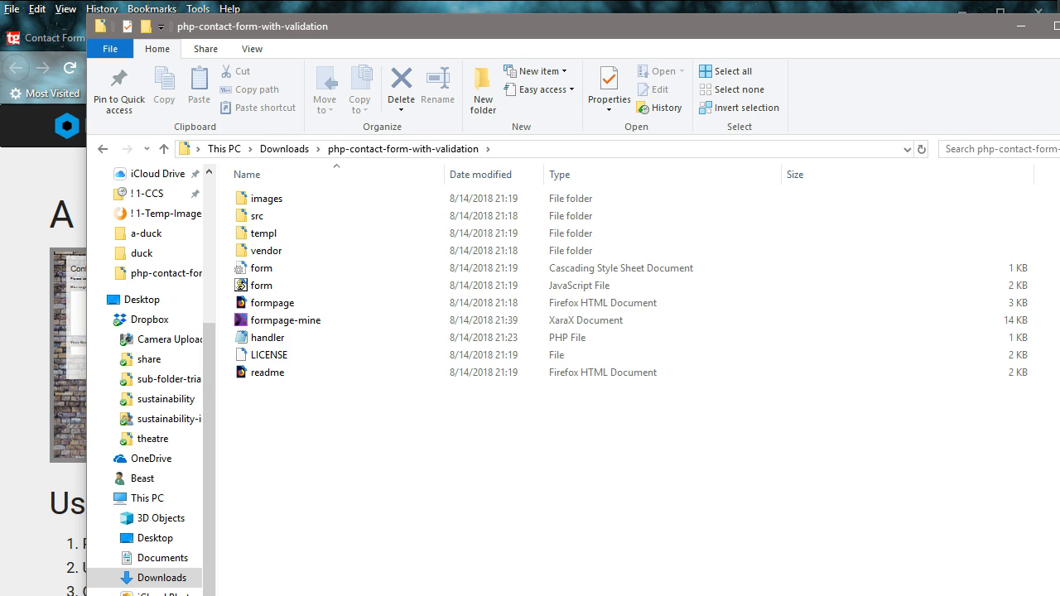
{"action": "key", "text": "alt+Tab"}
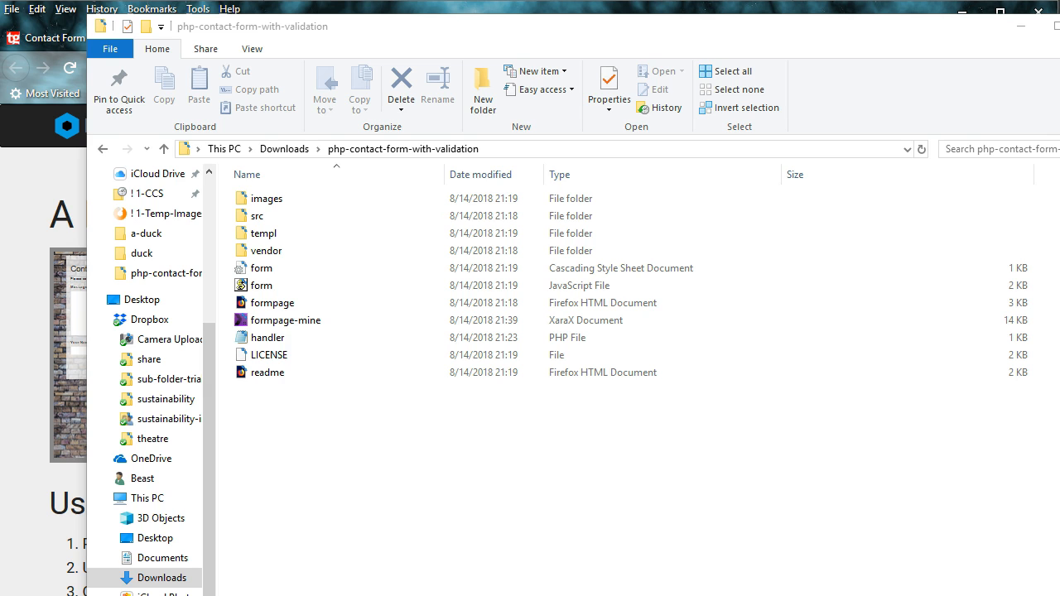
{"action": "key", "text": "alt+Tab"}
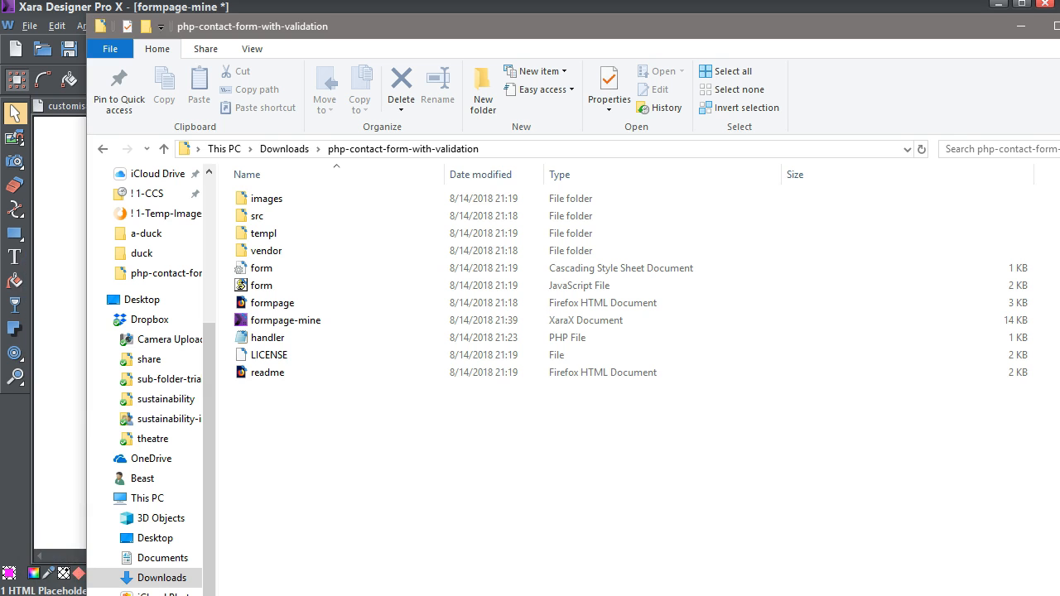
{"action": "key", "text": "alt+Tab"}
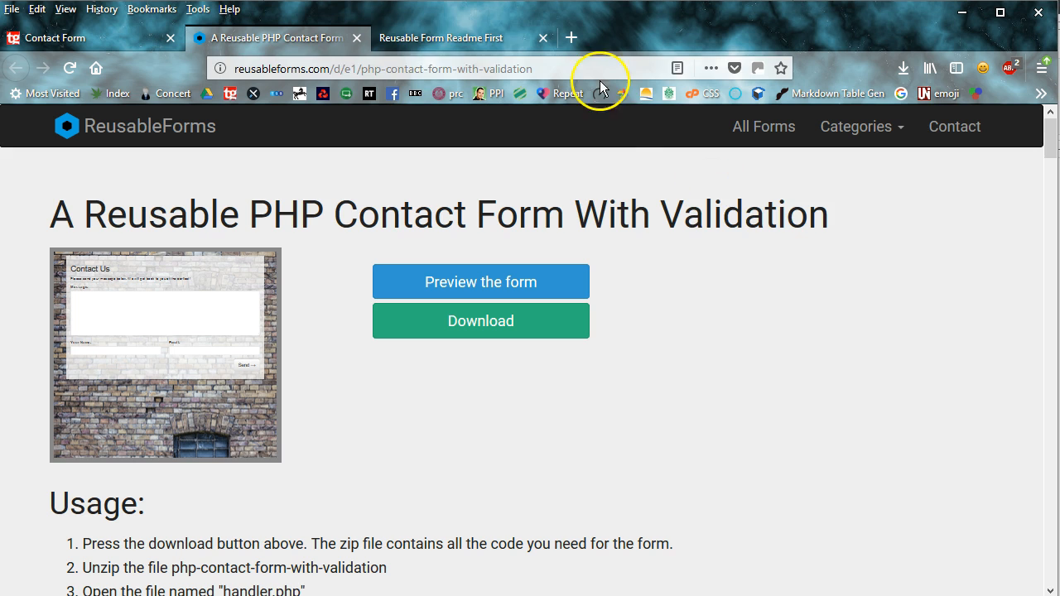
Show the 'Reusable Form Readme First' tab, then bring up the formpage HTML in WordPad.
{"action": "left_click", "coordinate": [434, 38]}
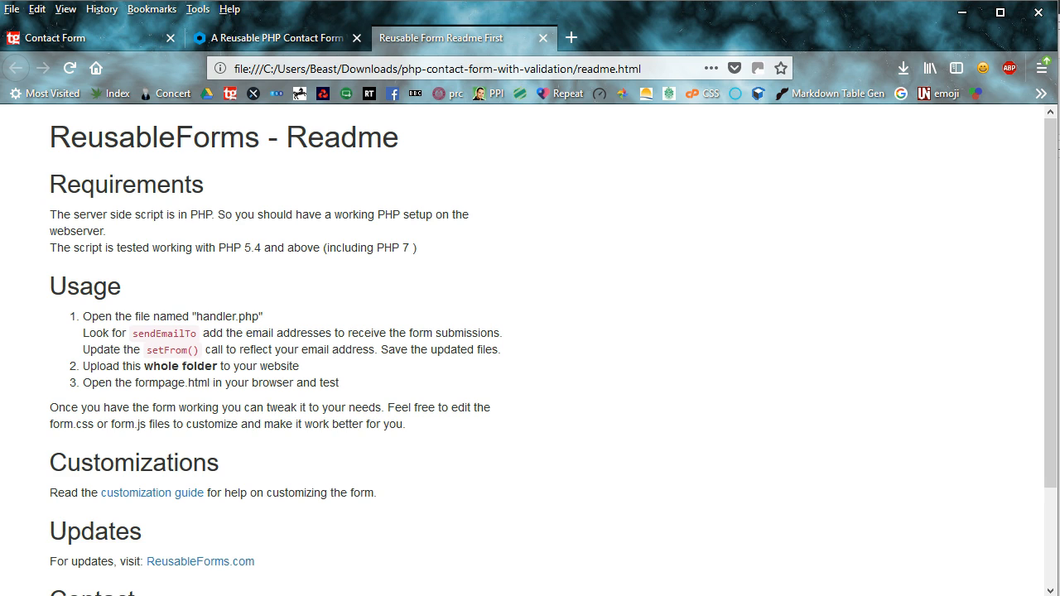
{"action": "key", "text": "alt+Tab"}
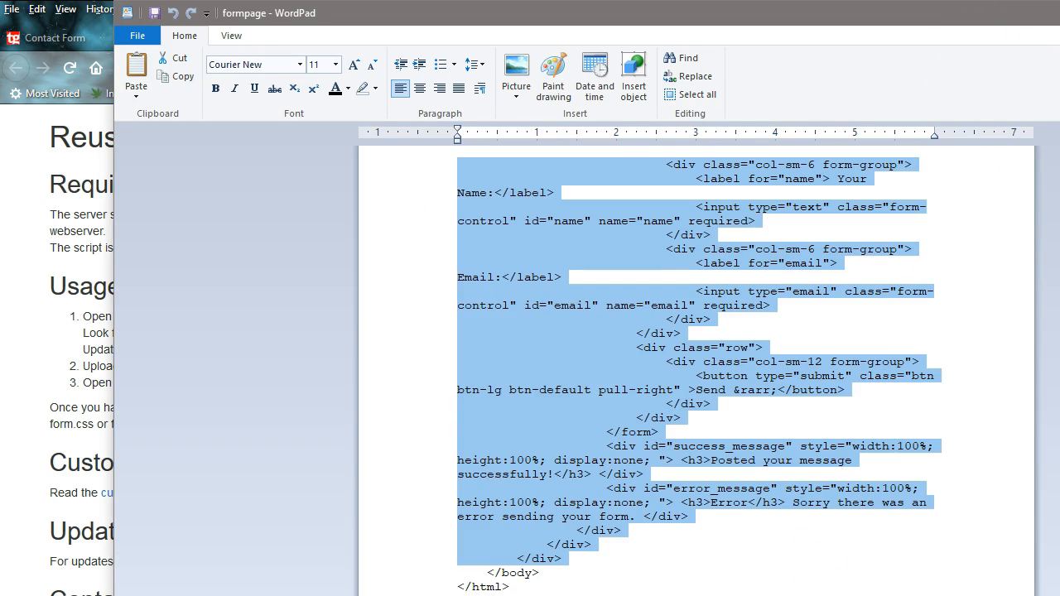
Switch from WordPad to the handler PHP file in Notepad, showing the sendEmailTo line.
{"action": "key", "text": "alt+Tab"}
{"action": "key", "text": "alt+Tab"}
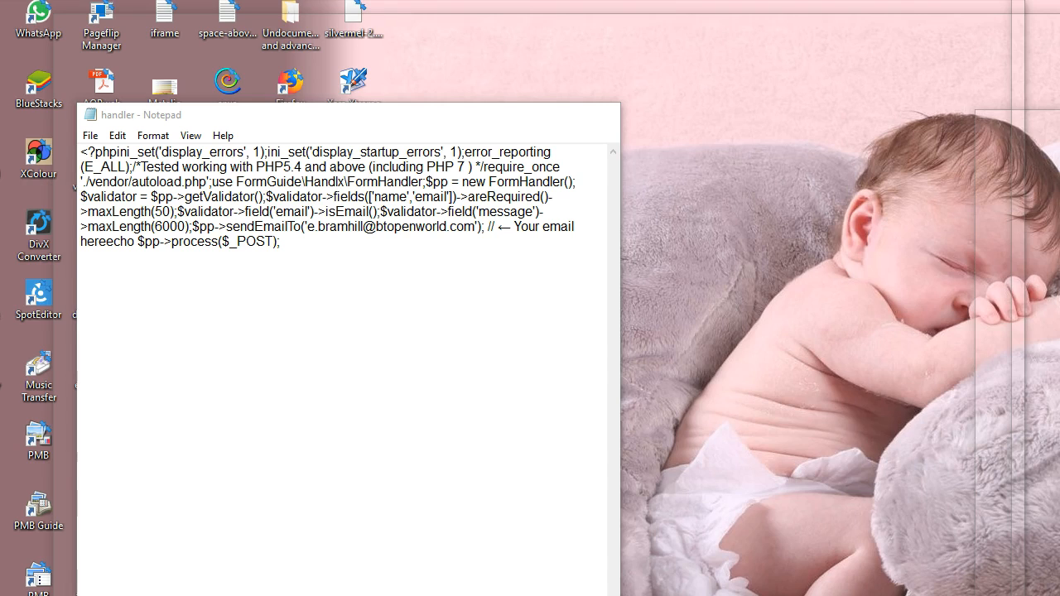
Save the handler file with its recipient email address in Notepad, then minimize Notepad.
{"action": "key", "text": "alt+Tab"}
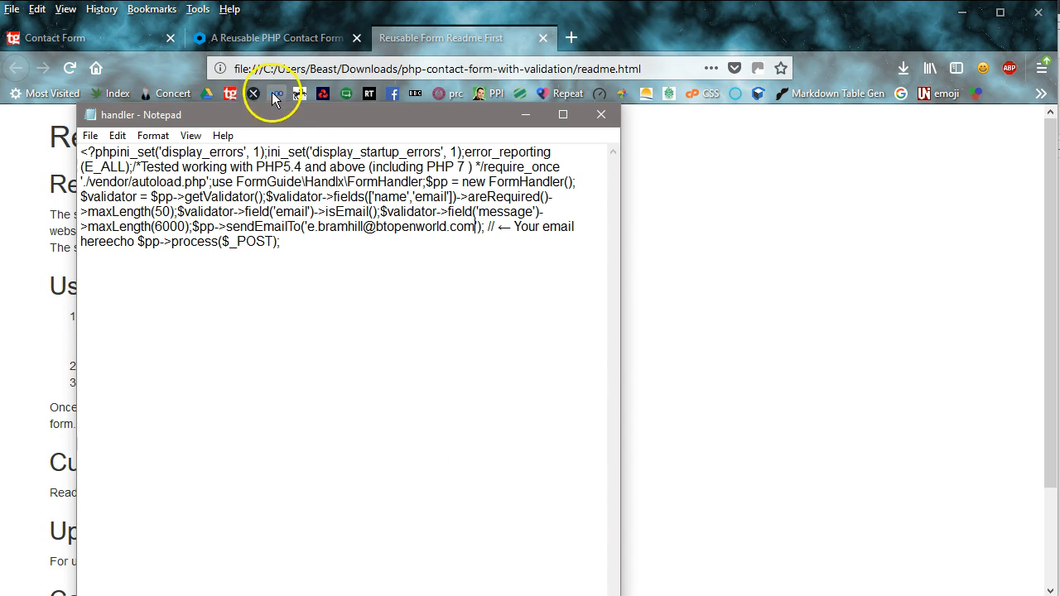
{"action": "left_click_drag", "start_coordinate": [262, 121], "coordinate": [744, 83]}
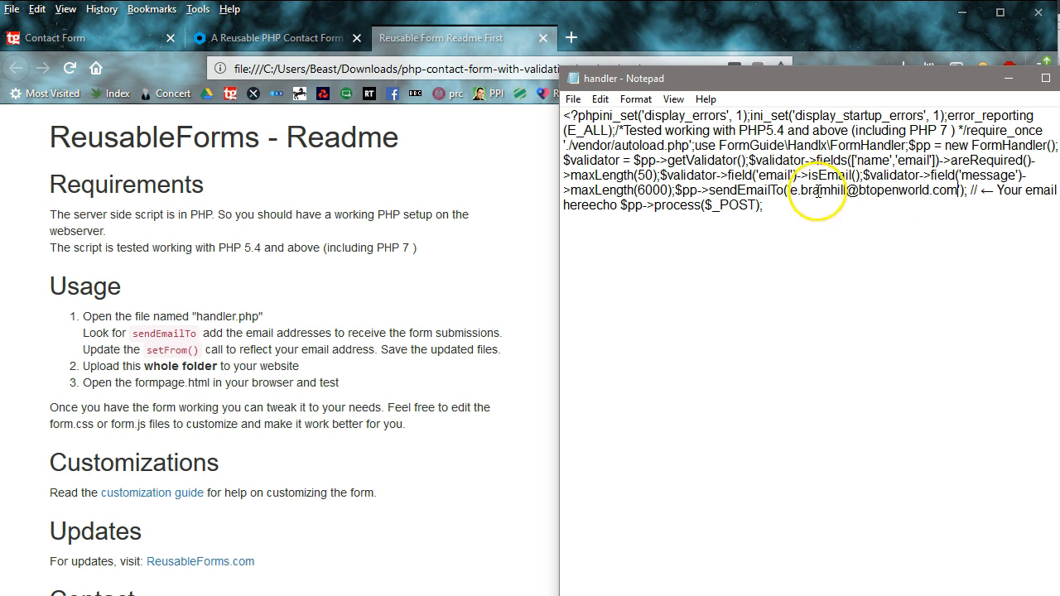
{"action": "left_click", "coordinate": [573, 98]}
{"action": "left_click", "coordinate": [593, 157]}
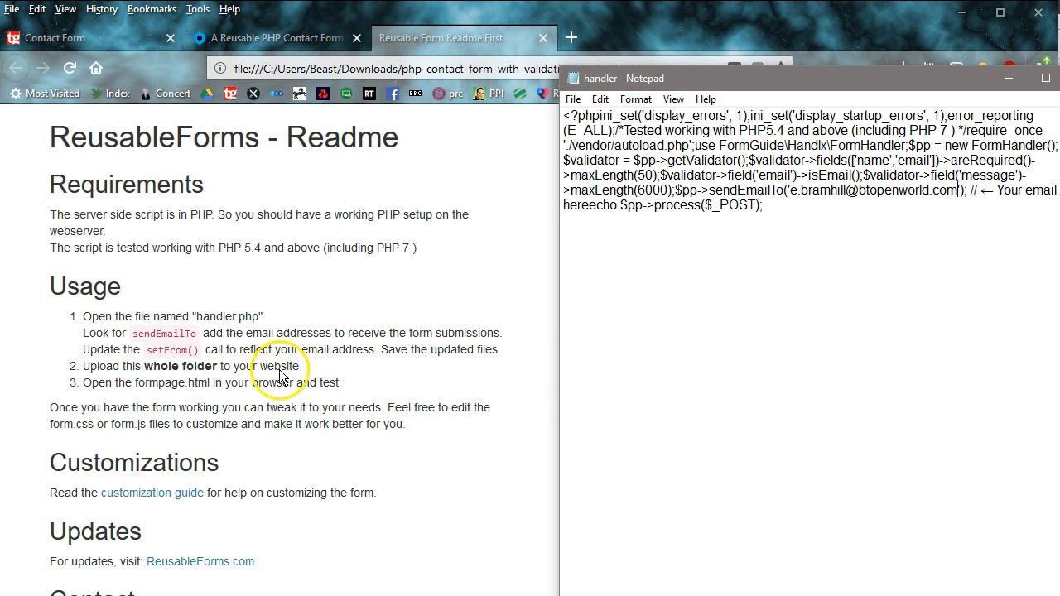
{"action": "left_click", "coordinate": [1012, 78]}
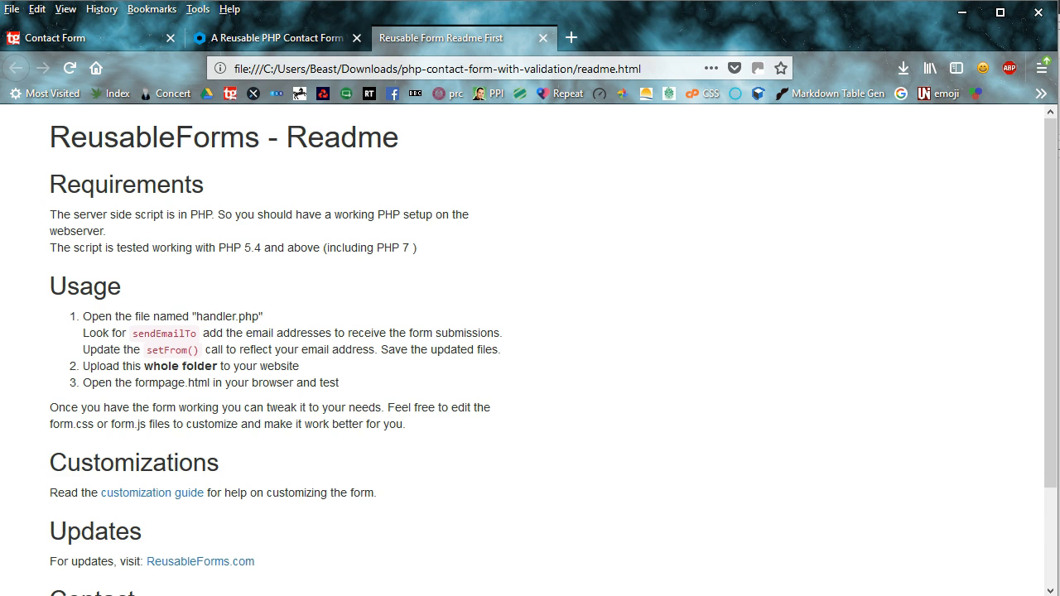
{"action": "key", "text": "alt+Tab"}
Move FileZilla over Firefox, showing the server's /public_html/php-contact-form-with-validation folder.
{"action": "left_click_drag", "start_coordinate": [1056, 10], "coordinate": [451, 25]}
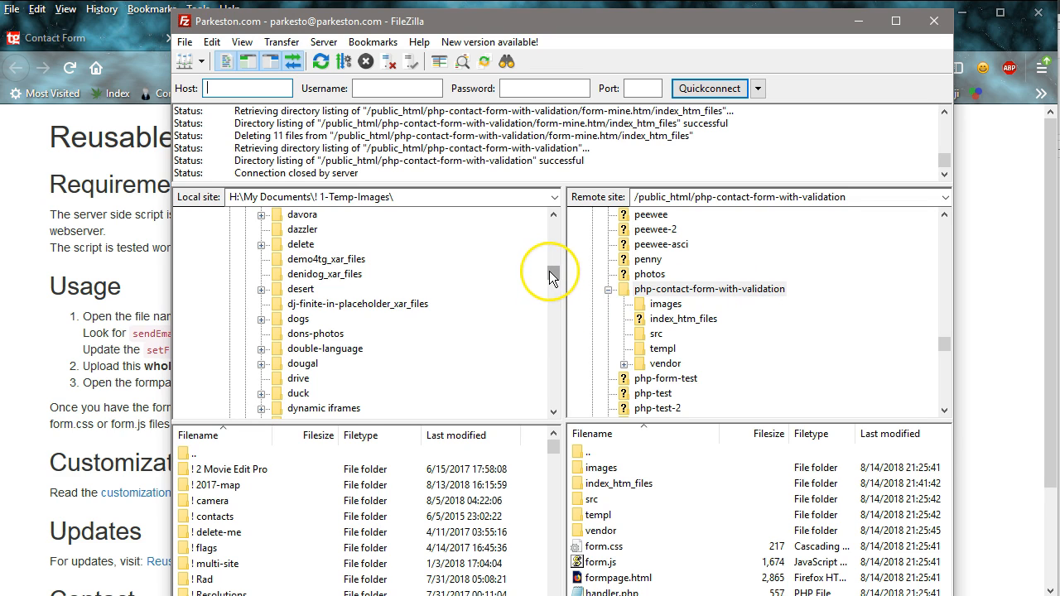
Resize FileZilla and raise the remote pane splitter so handler.php, index.htm and LICENSE show.
{"action": "left_click_drag", "start_coordinate": [549, 270], "coordinate": [552, 326]}
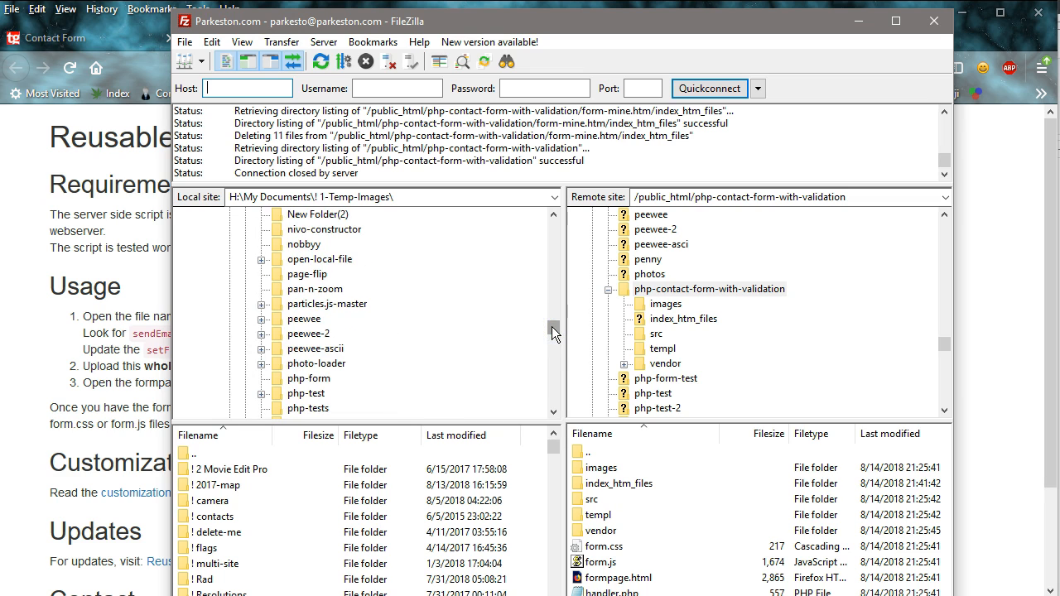
{"action": "left_click_drag", "start_coordinate": [552, 327], "coordinate": [551, 332]}
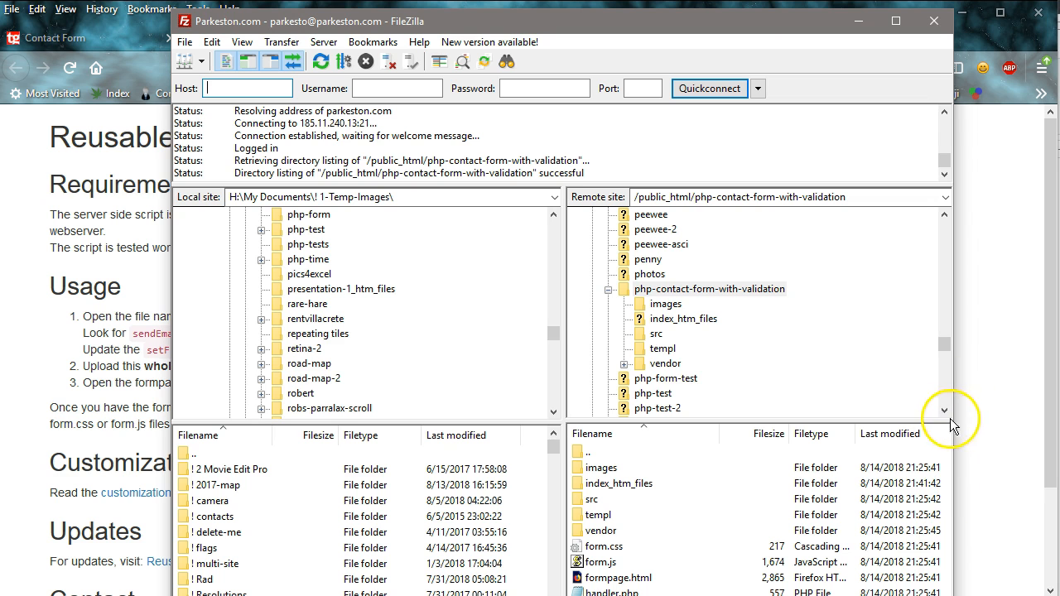
{"action": "double_click", "coordinate": [739, 30]}
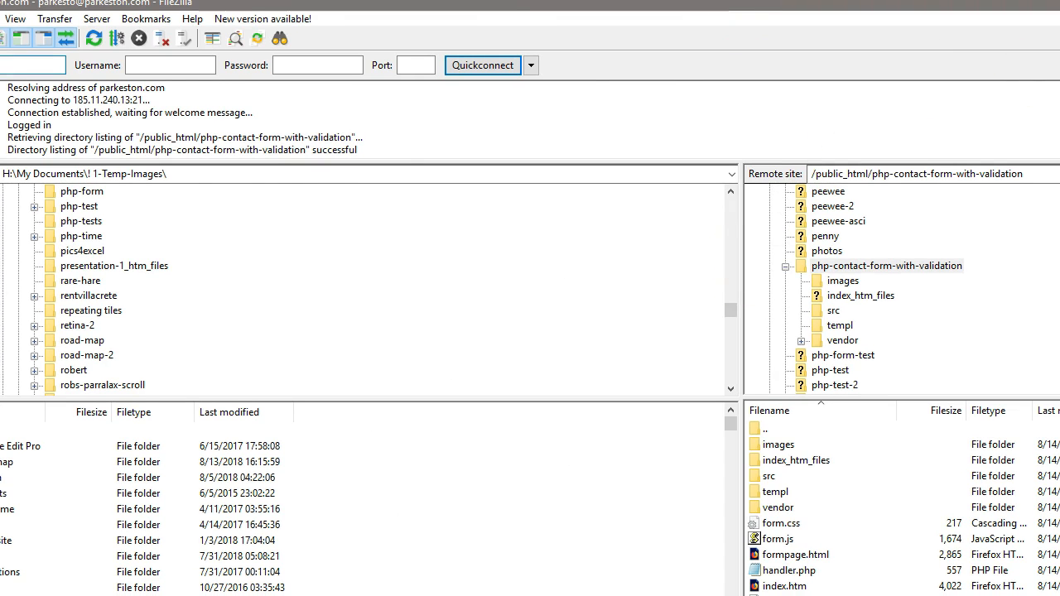
{"action": "left_click", "coordinate": [1059, 3]}
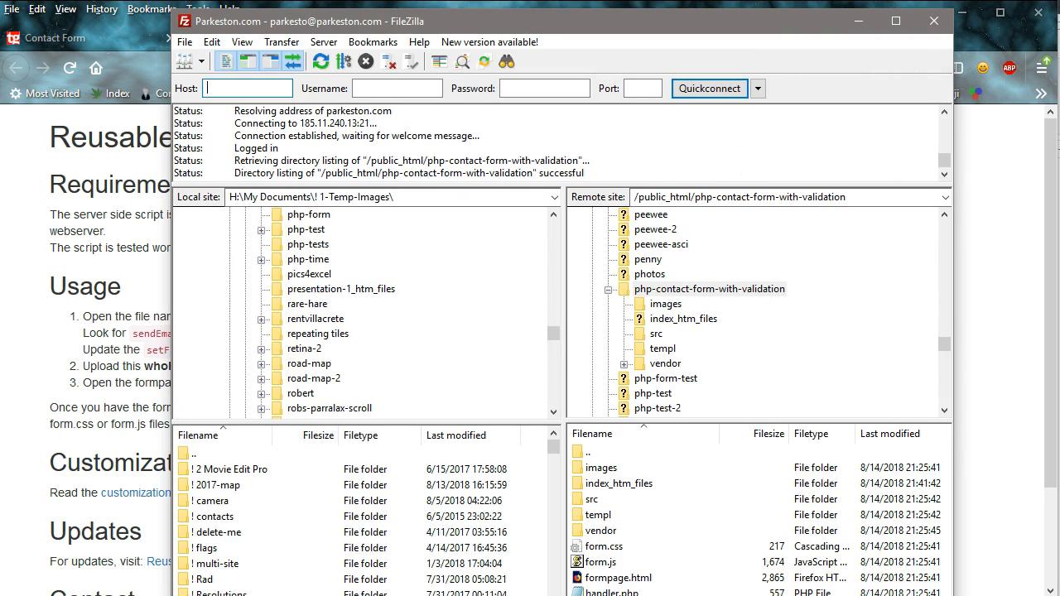
{"action": "mouse_move", "coordinate": [954, 595]}
{"action": "left_mouse_down"}
{"action": "mouse_move", "coordinate": [939, 595]}
{"action": "mouse_move", "coordinate": [972, 595]}
{"action": "left_mouse_up"}
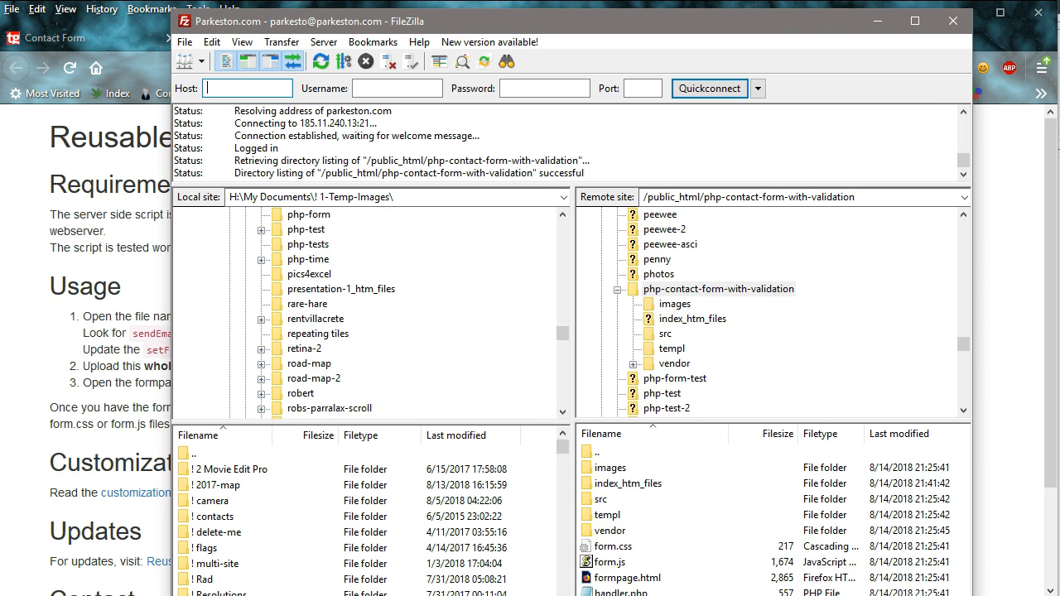
{"action": "left_click_drag", "start_coordinate": [757, 420], "coordinate": [757, 367]}
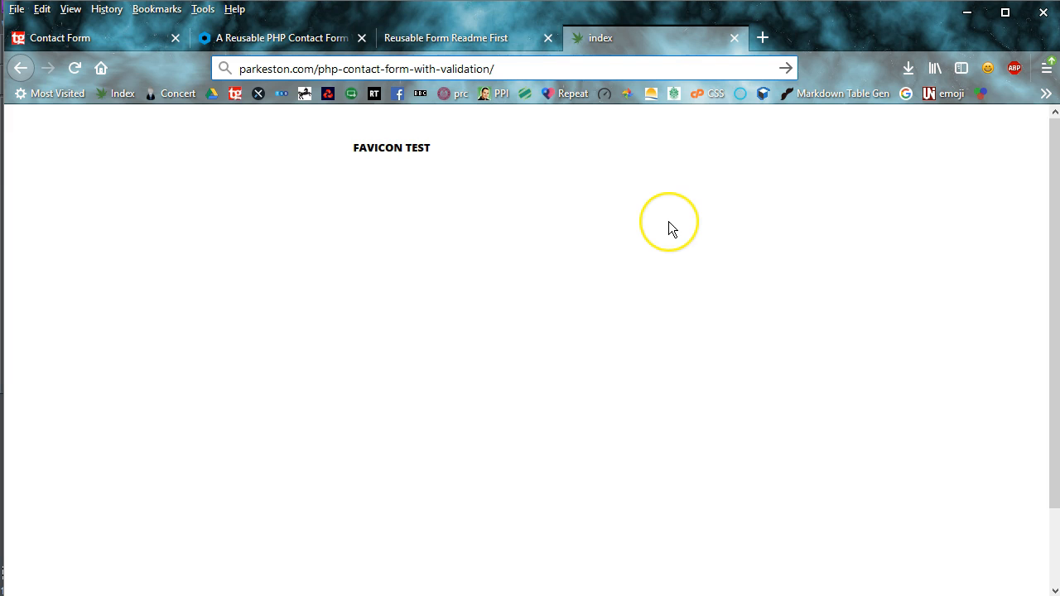
Load formpage.html from parkeston.com/php-contact-form-with-validation/, showing the styled Contact Us form.
{"action": "type", "text": "formpage.html"}
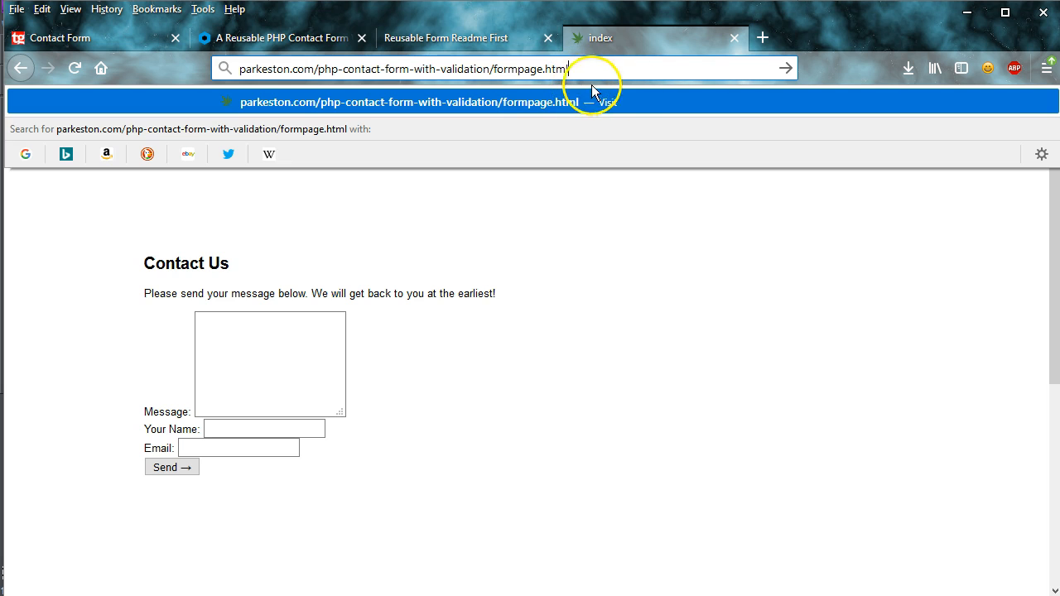
{"action": "left_click", "coordinate": [786, 70]}
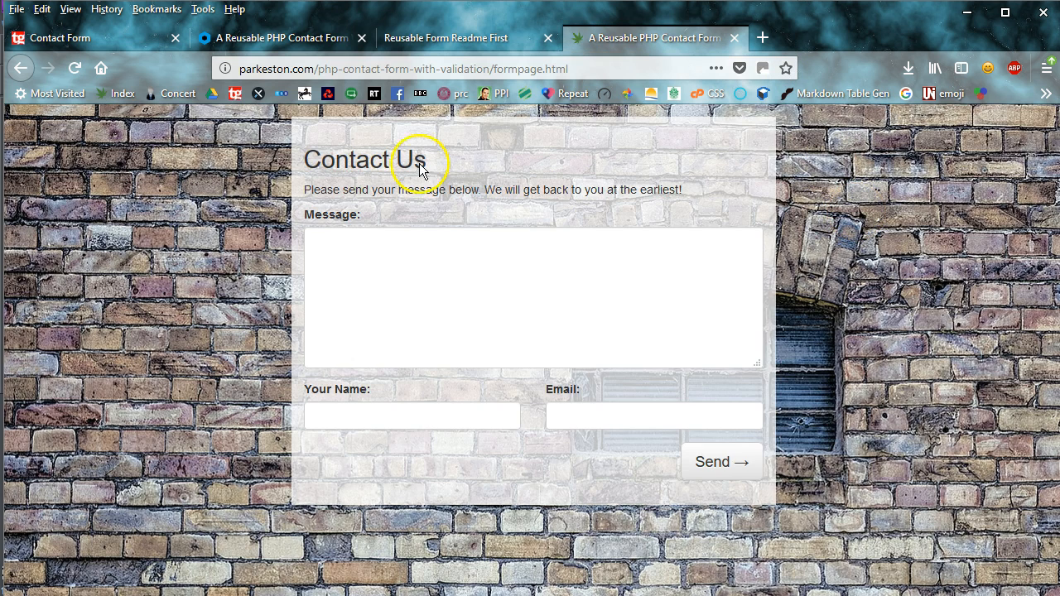
Replace the contact form's message text with 'Test Tut 1'.
{"action": "left_click", "coordinate": [330, 256]}
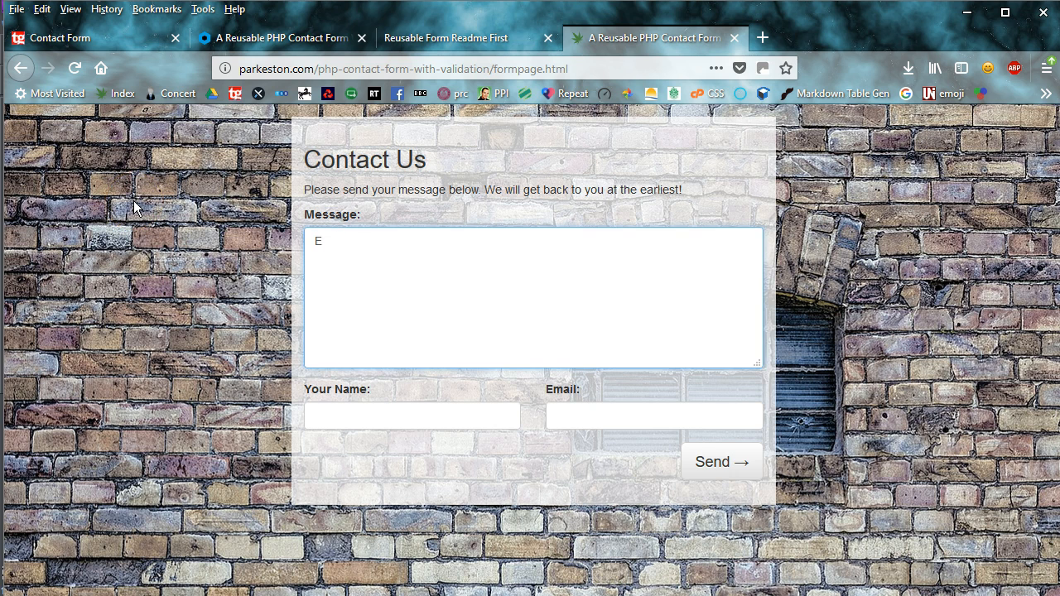
{"action": "key", "text": "Tab"}
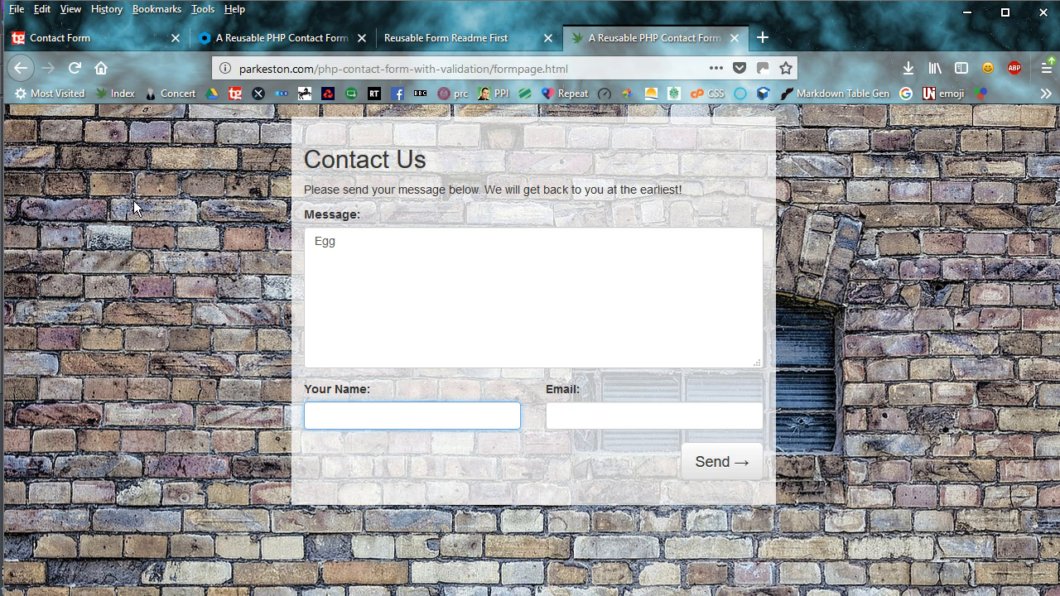
{"action": "left_click_drag", "start_coordinate": [339, 241], "coordinate": [294, 248]}
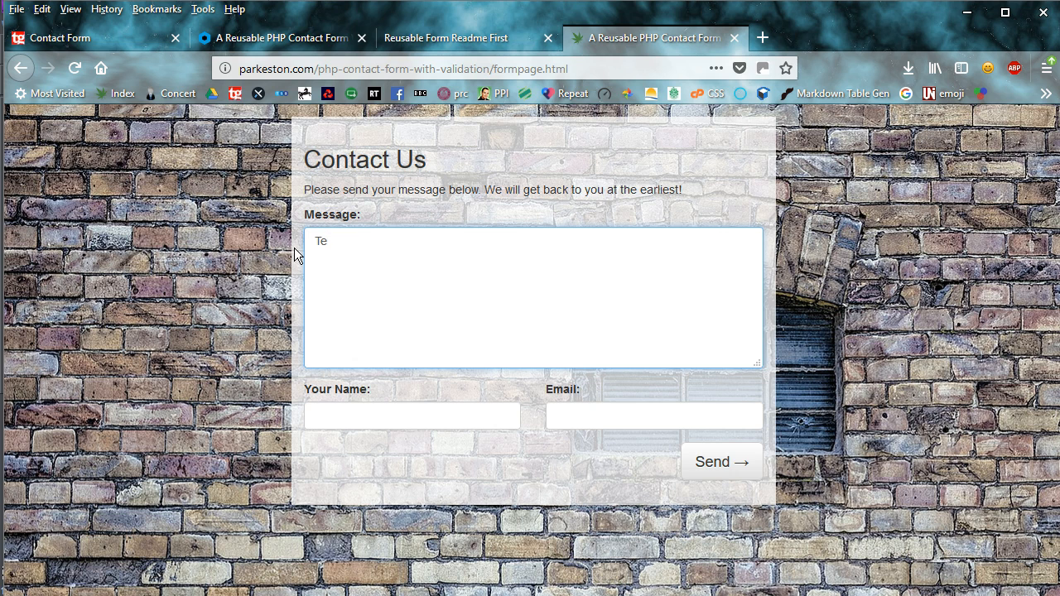
{"action": "type", "text": "Test Tut 1"}
Fill in the sender's name and email from autocomplete, and send the form.
{"action": "left_click", "coordinate": [347, 419]}
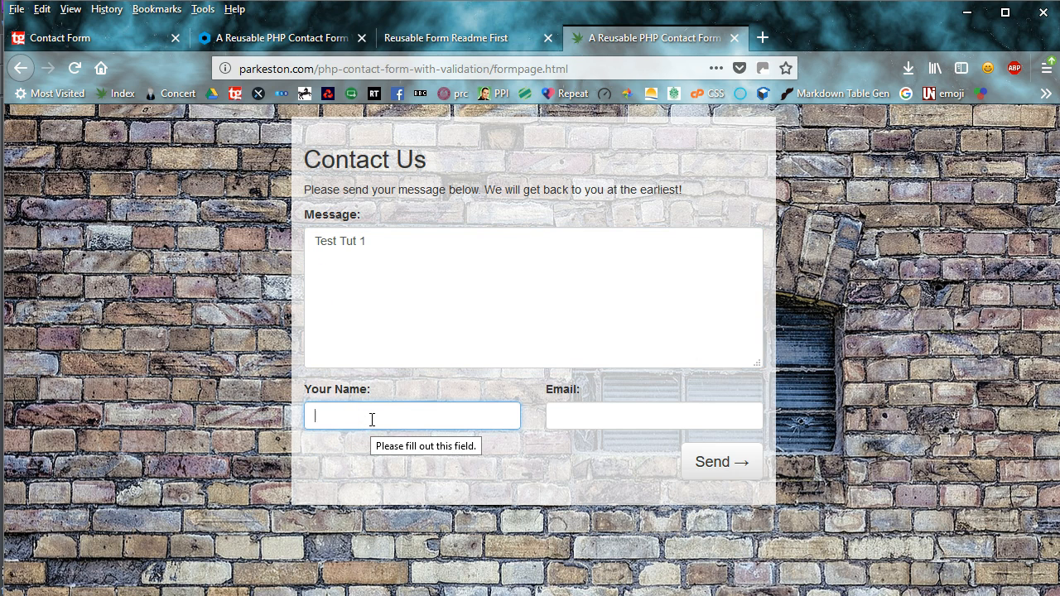
{"action": "type", "text": "Eg"}
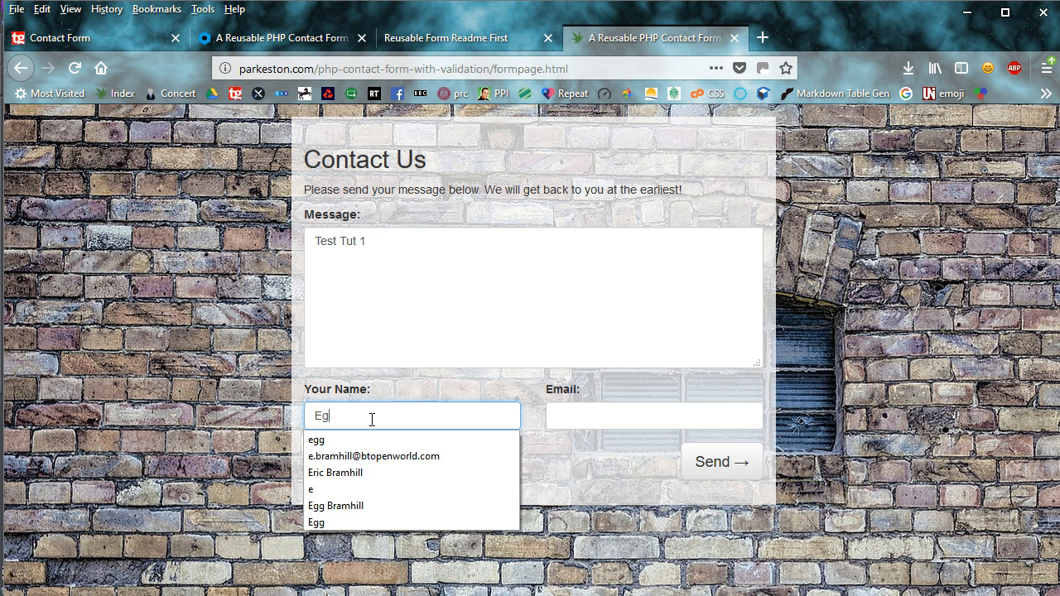
{"action": "type", "text": "g"}
{"action": "key", "text": "Tab"}
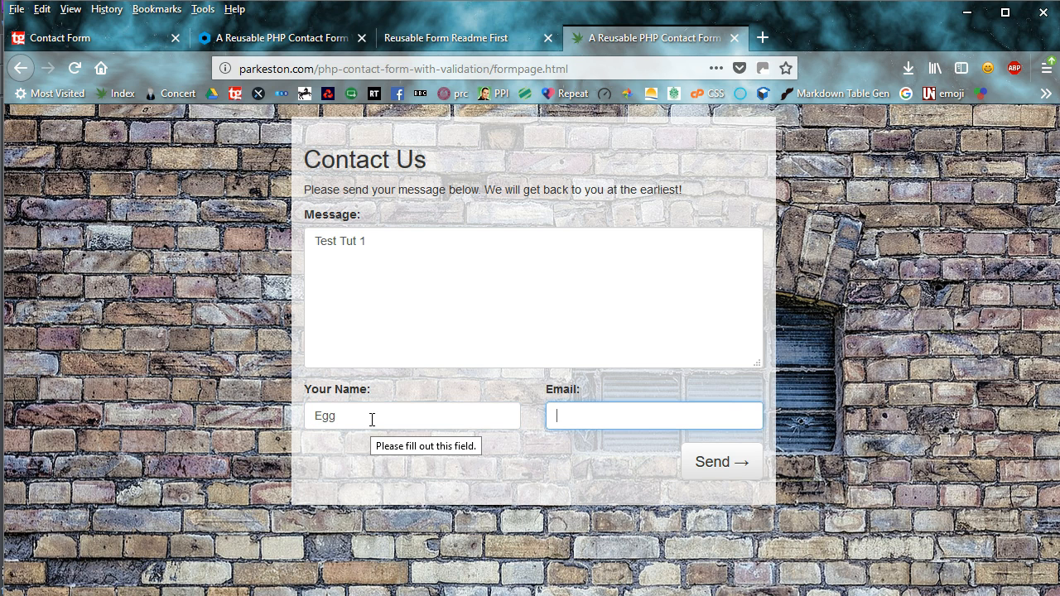
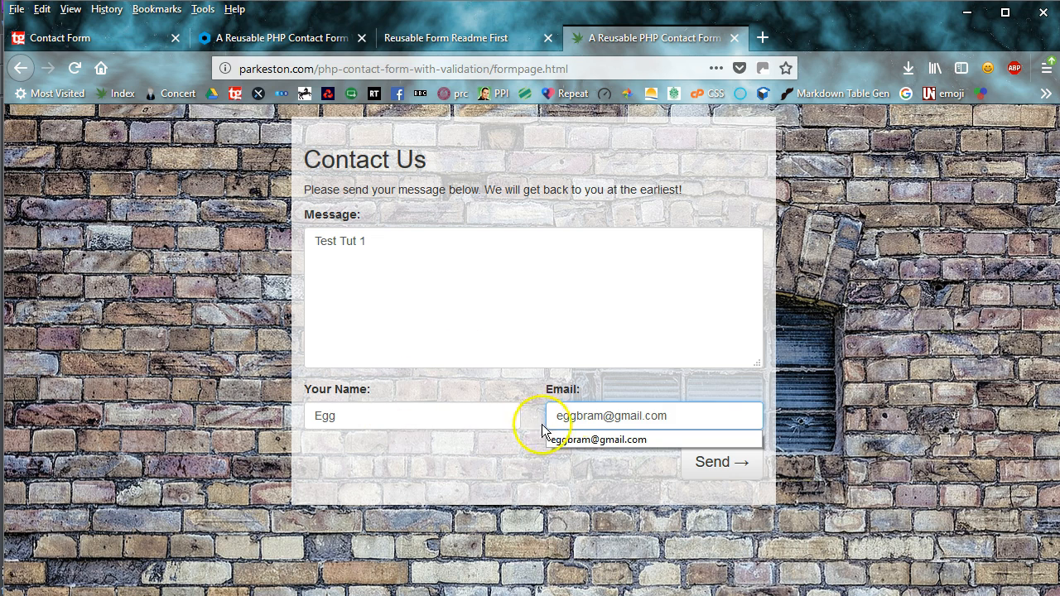
{"action": "left_click", "coordinate": [611, 473]}
{"action": "left_click", "coordinate": [717, 472]}
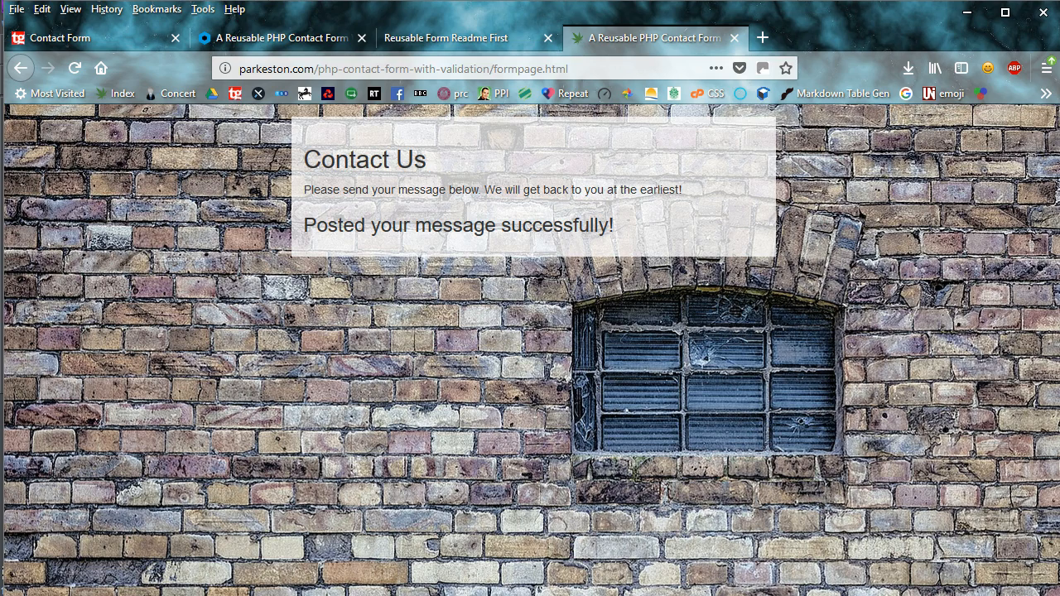
{"action": "key", "text": "alt+Tab"}
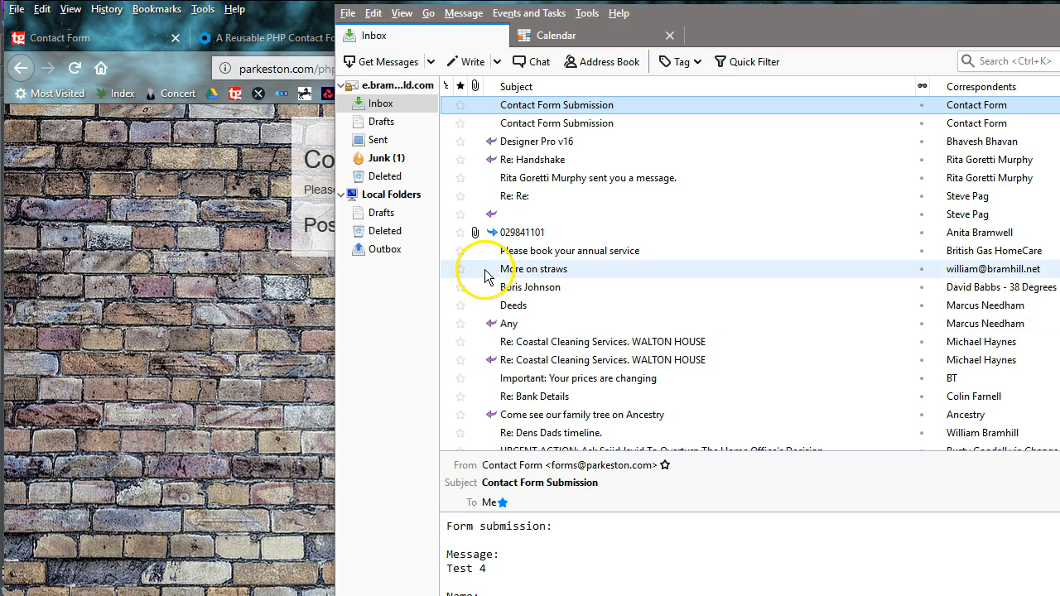
Maximize Thunderbird and fetch new mail from the server.
{"action": "double_click", "coordinate": [734, 12]}
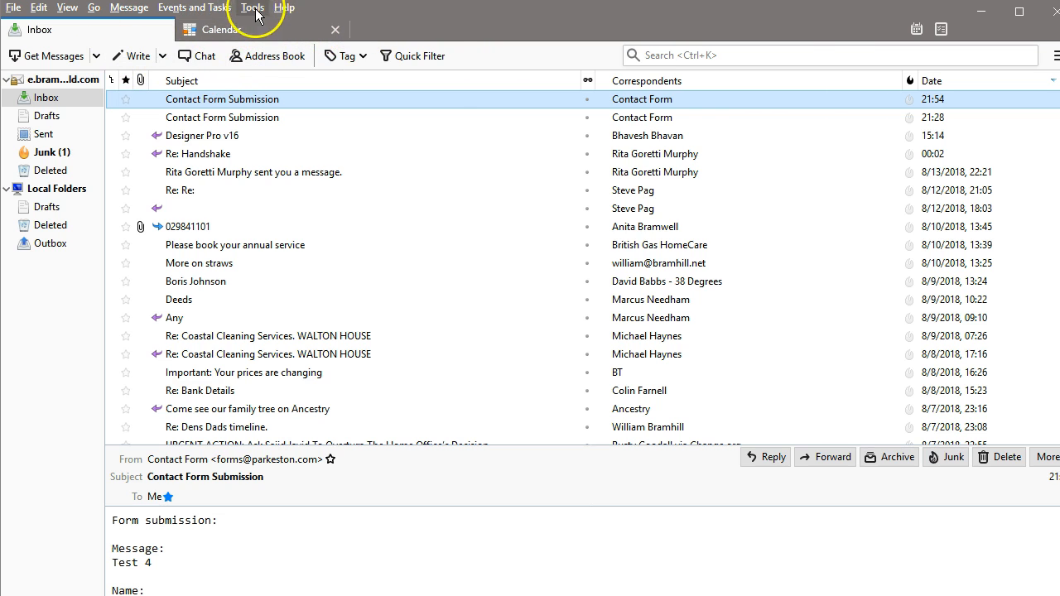
{"action": "left_click", "coordinate": [285, 8]}
{"action": "left_click", "coordinate": [375, 10]}
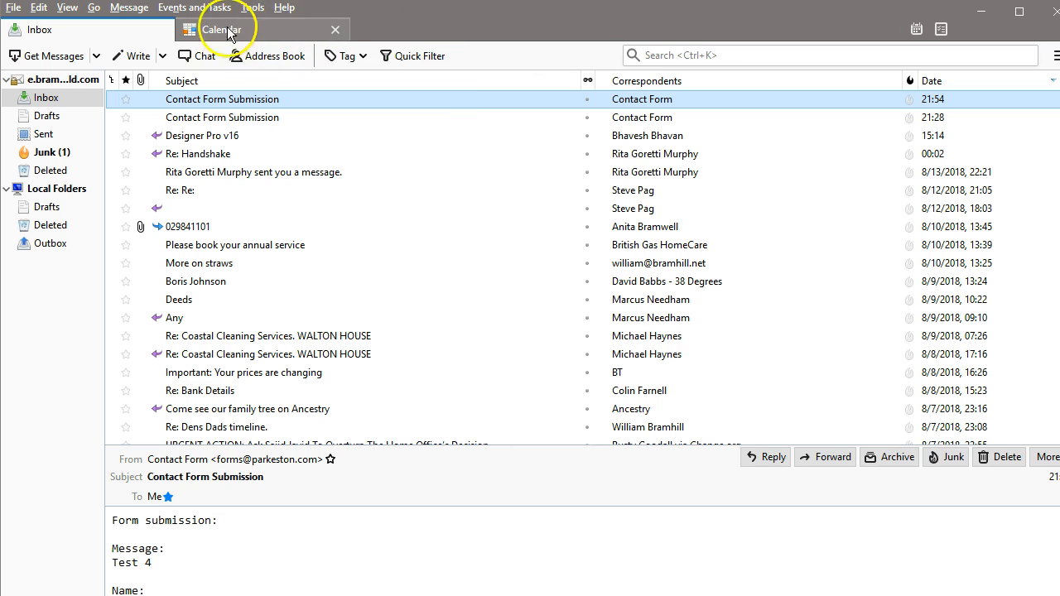
{"action": "left_click", "coordinate": [55, 56]}
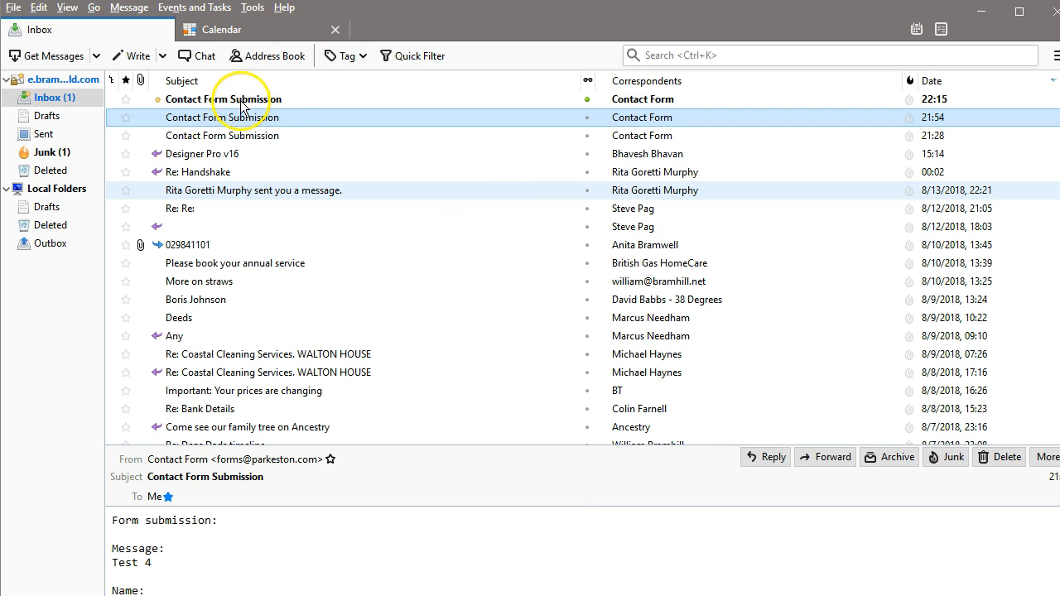
Open the newest Contact Form Submission, enlarge its preview to show 'Test Tut 1', then minimize Thunderbird.
{"action": "left_click", "coordinate": [242, 101]}
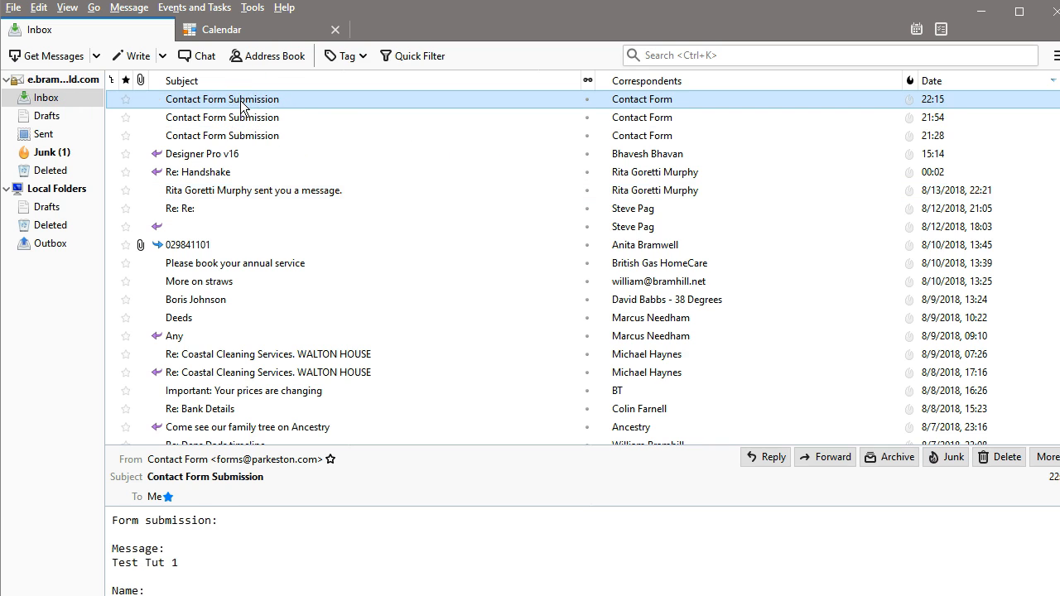
{"action": "left_click", "coordinate": [636, 445]}
{"action": "left_click_drag", "start_coordinate": [636, 444], "coordinate": [637, 319]}
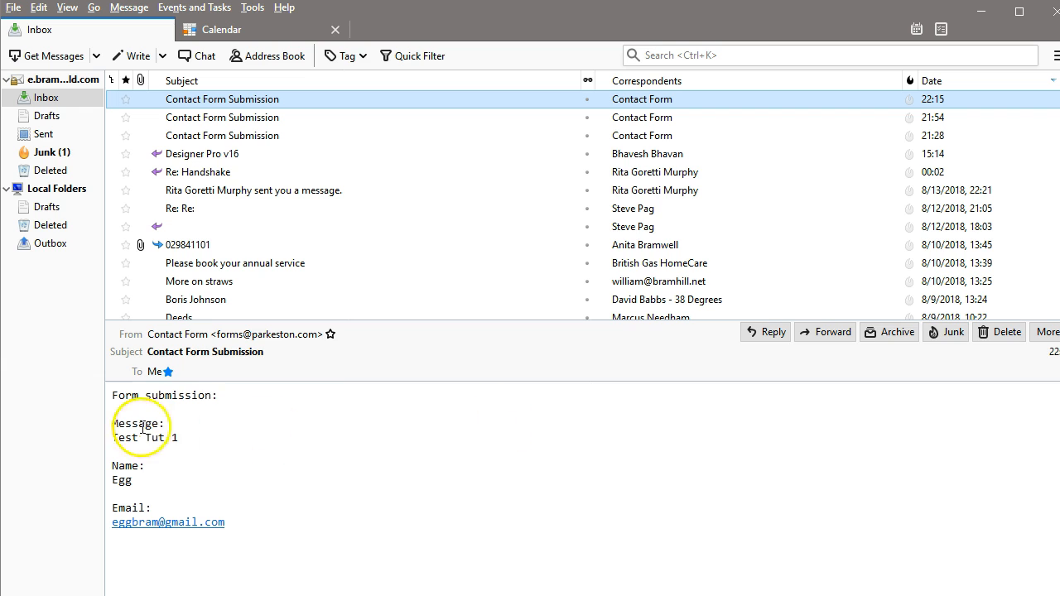
{"action": "left_click", "coordinate": [980, 12]}
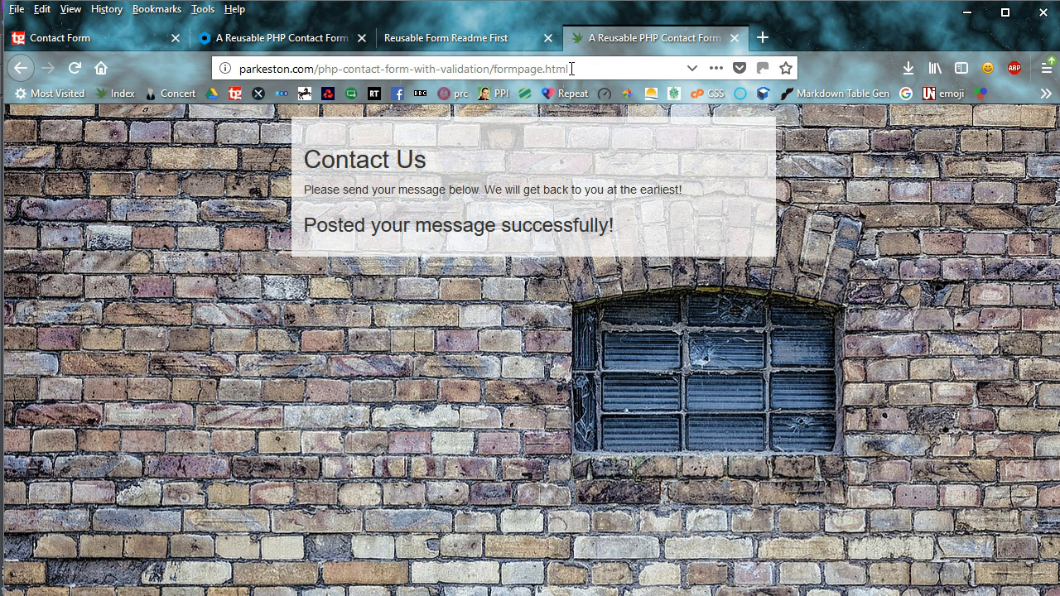
Copy the contact form page's web address from the Firefox address bar.
{"action": "left_click_drag", "start_coordinate": [575, 68], "coordinate": [242, 81]}
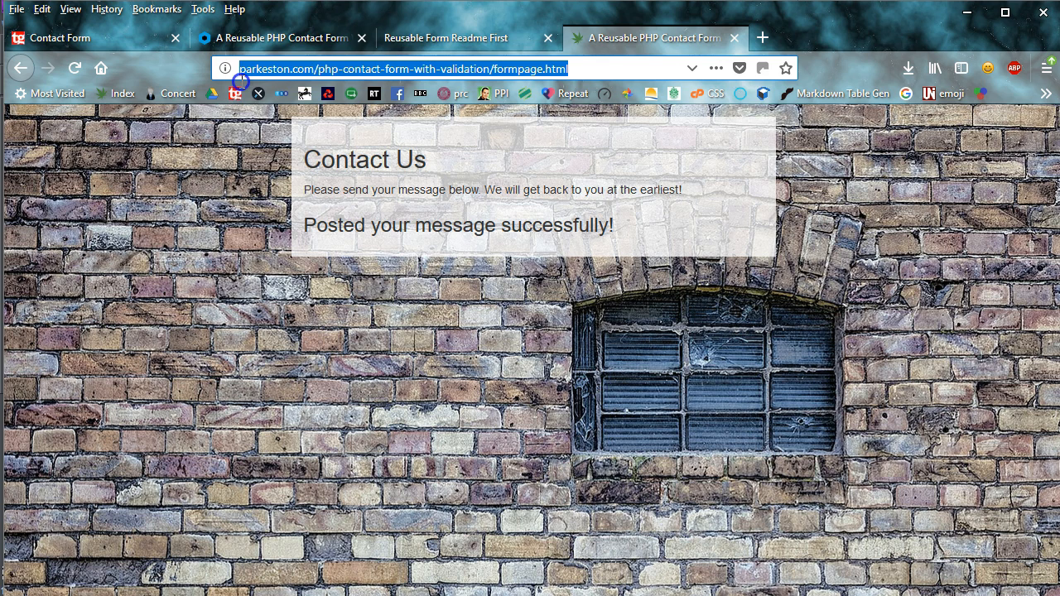
{"action": "right_click", "coordinate": [325, 71]}
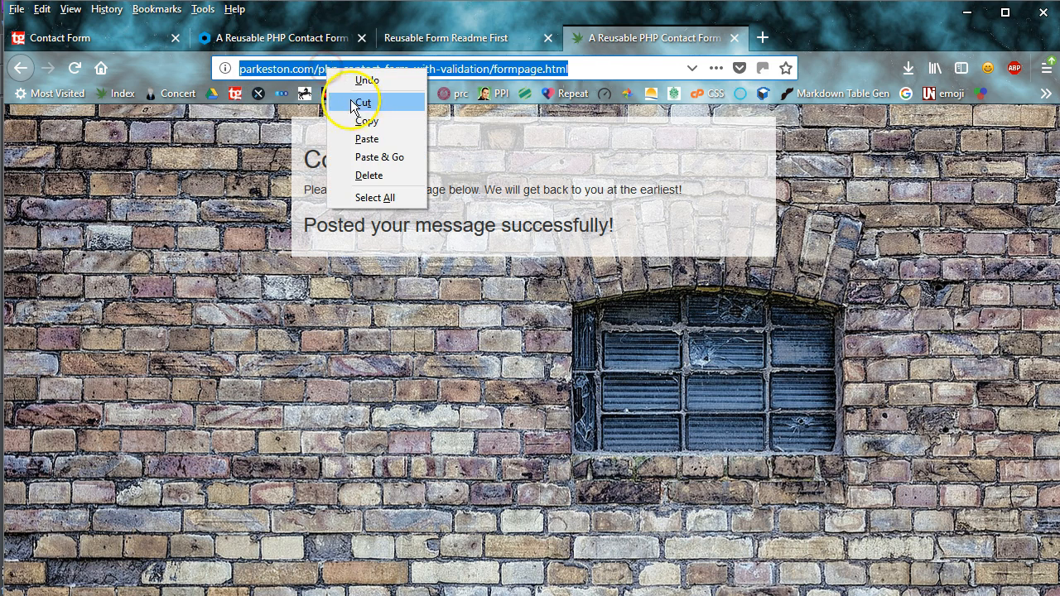
{"action": "left_click", "coordinate": [369, 121]}
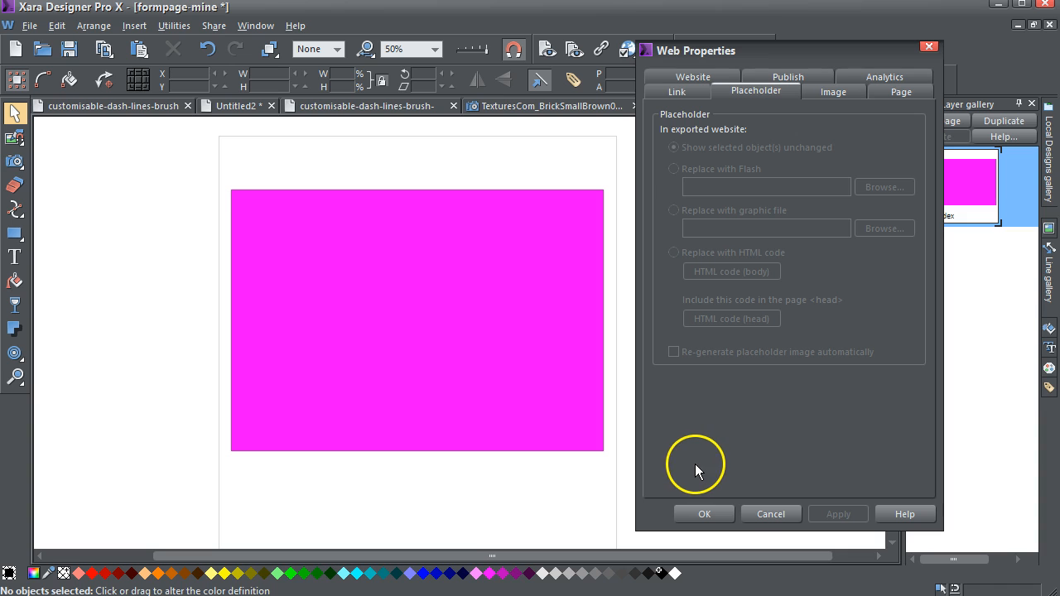
Select the magenta rectangle and start adding HTML code (body) to its Web Properties placeholder.
{"action": "left_click", "coordinate": [503, 283]}
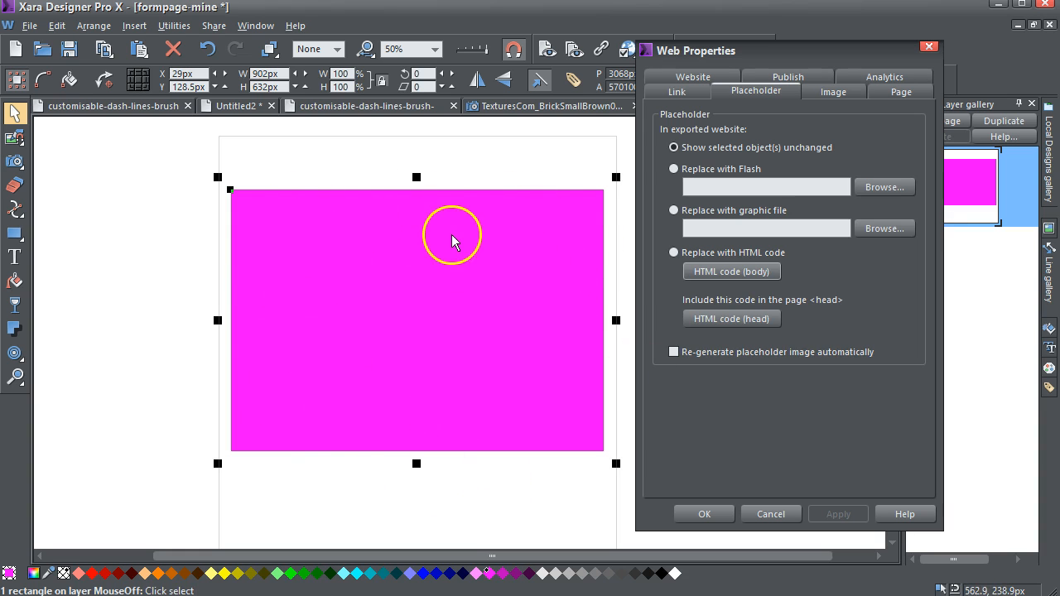
{"action": "left_click", "coordinate": [731, 273]}
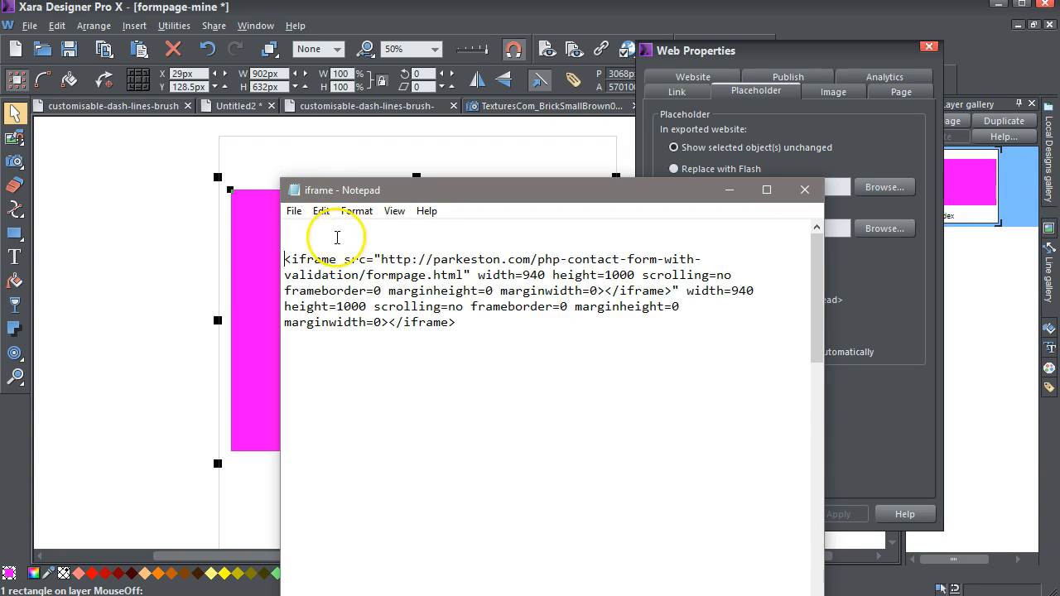
Check the iframe's source address in the Notepad snippet, leaving it unchanged.
{"action": "left_click", "coordinate": [286, 260]}
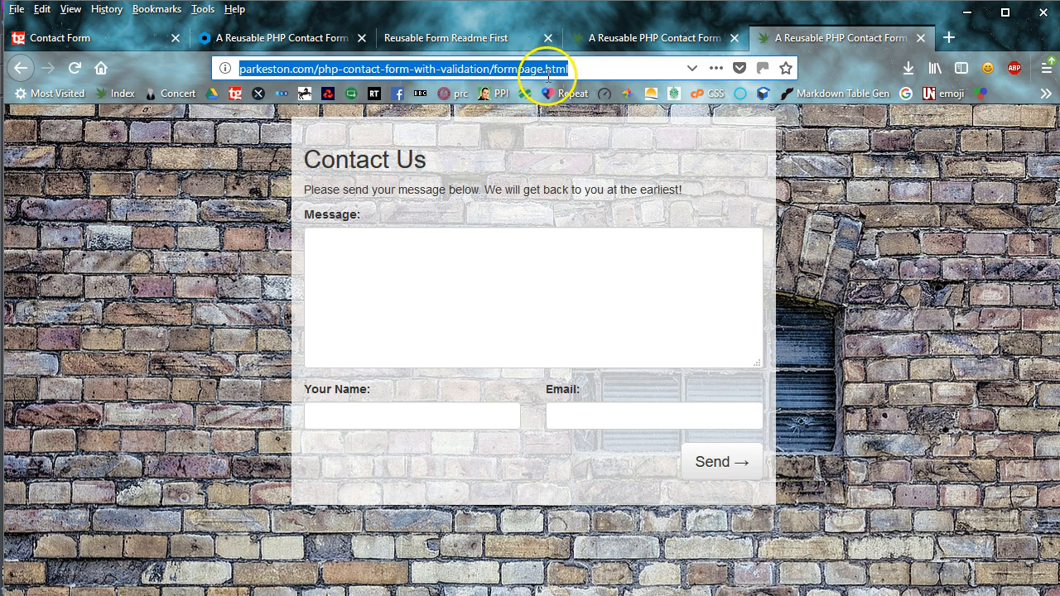
{"action": "left_click", "coordinate": [967, 12]}
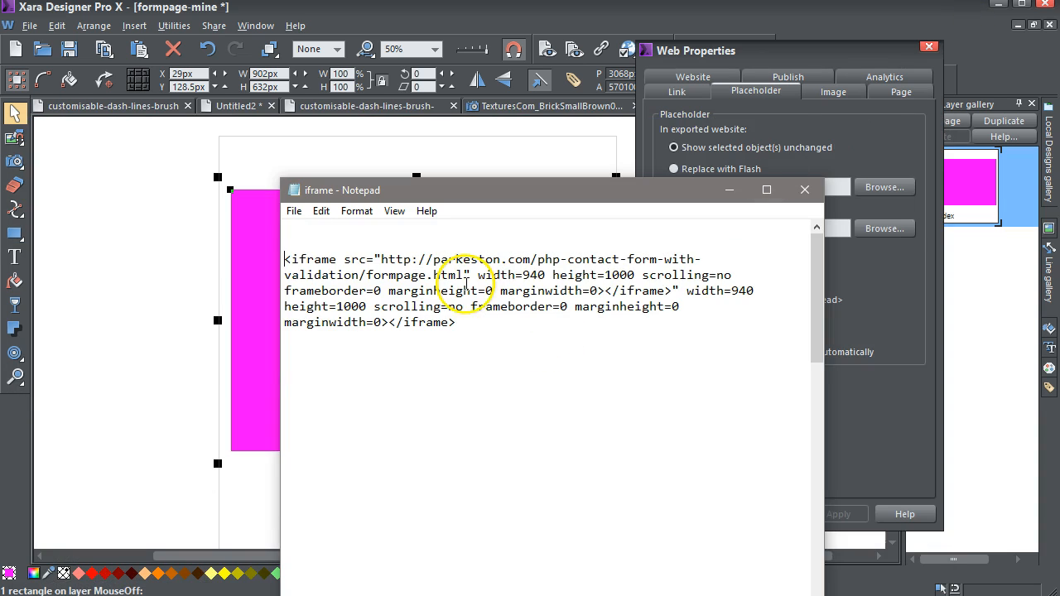
{"action": "left_click_drag", "start_coordinate": [463, 276], "coordinate": [382, 261]}
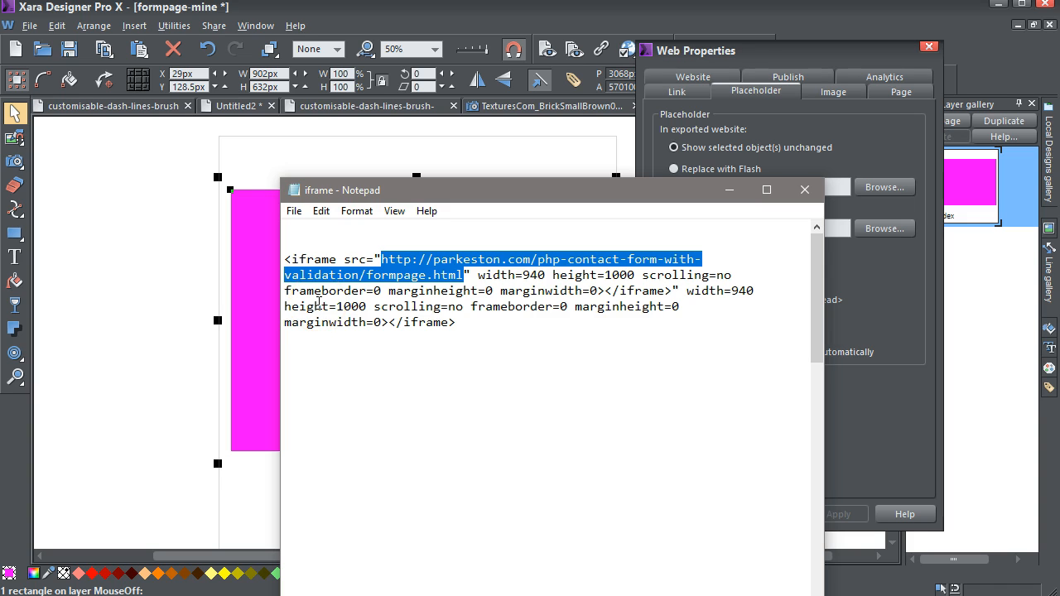
{"action": "key", "text": "Right"}
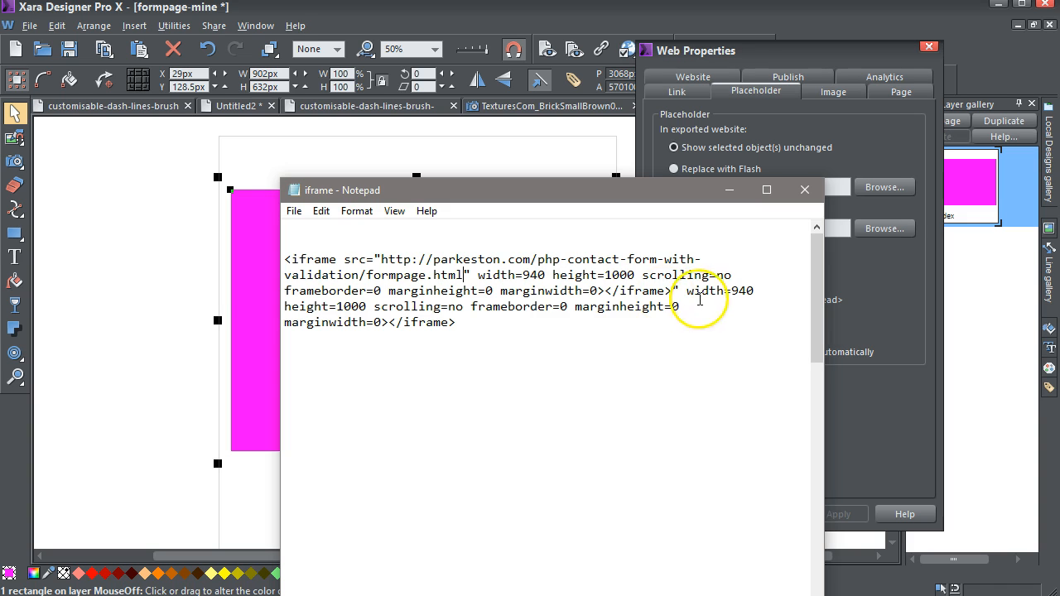
Delete the duplicated attributes and stray closing tag so the code ends in one </iframe>.
{"action": "left_click_drag", "start_coordinate": [684, 293], "coordinate": [380, 323]}
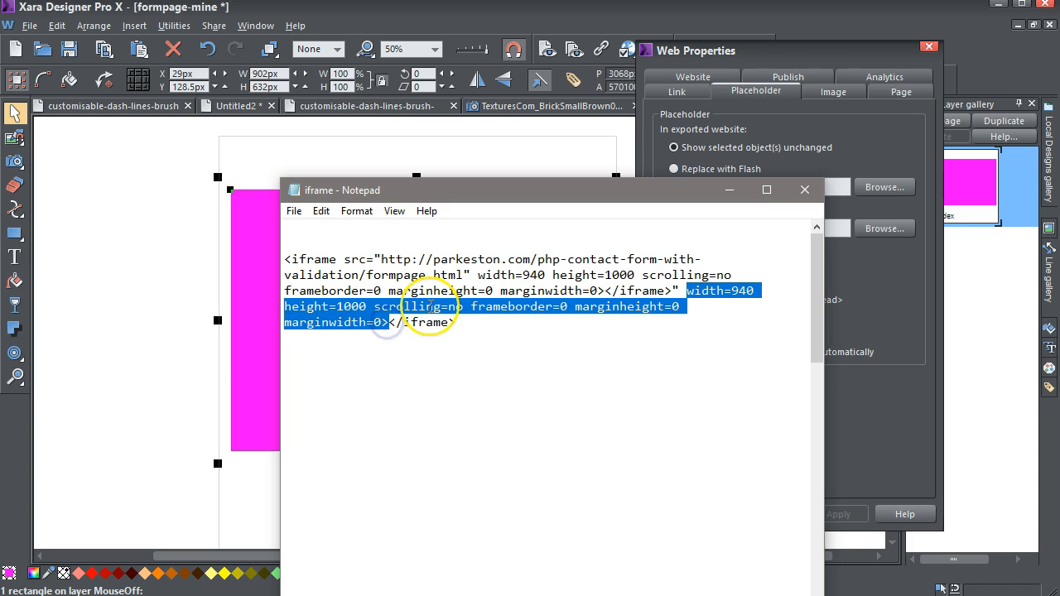
{"action": "key", "text": "Delete"}
{"action": "key", "text": "BackSpace"}
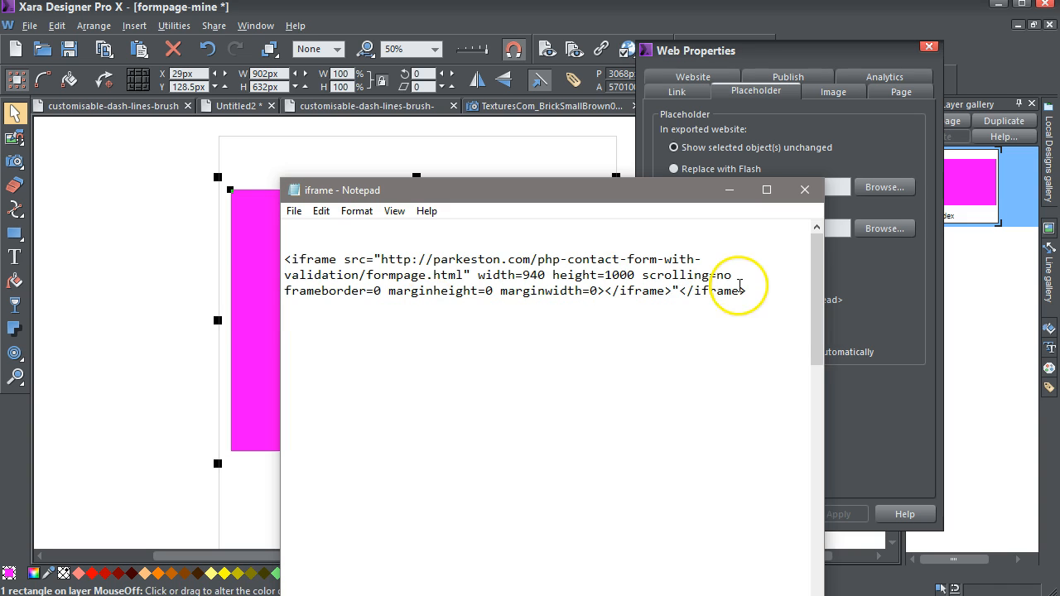
{"action": "left_click_drag", "start_coordinate": [755, 291], "coordinate": [274, 260]}
{"action": "key", "text": "ctrl+c"}
{"action": "key", "text": "Delete"}
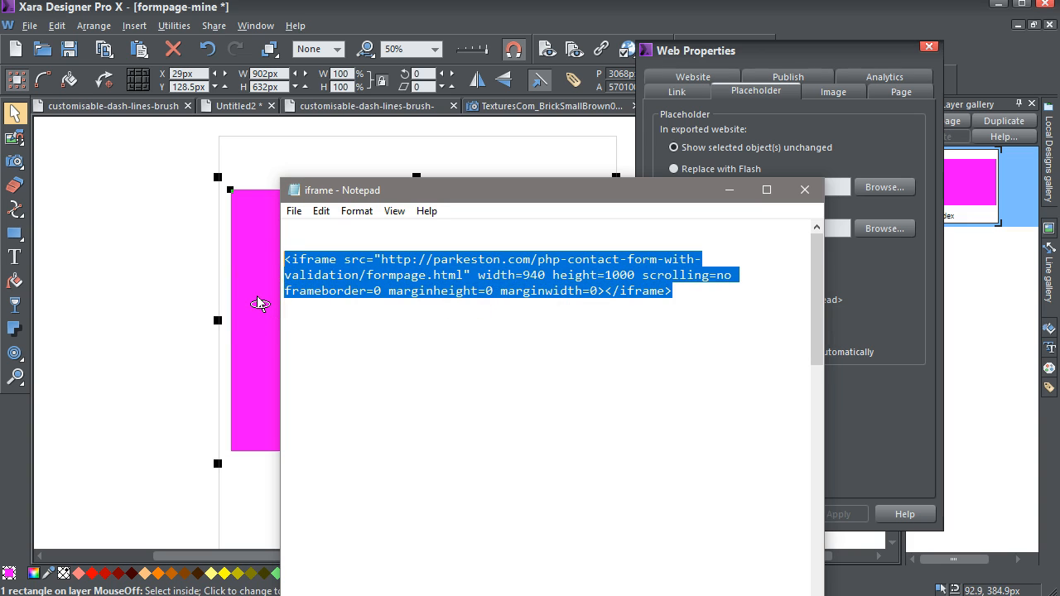
Paste the iframe snippet into the magenta rectangle's HTML code (body) box.
{"action": "left_click", "coordinate": [729, 189]}
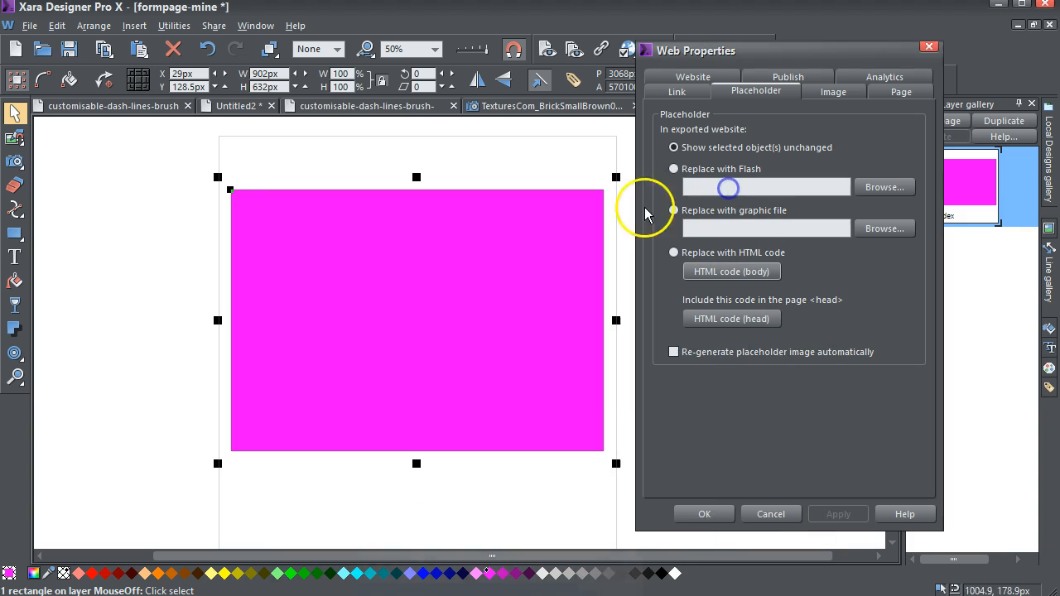
{"action": "left_click", "coordinate": [477, 284]}
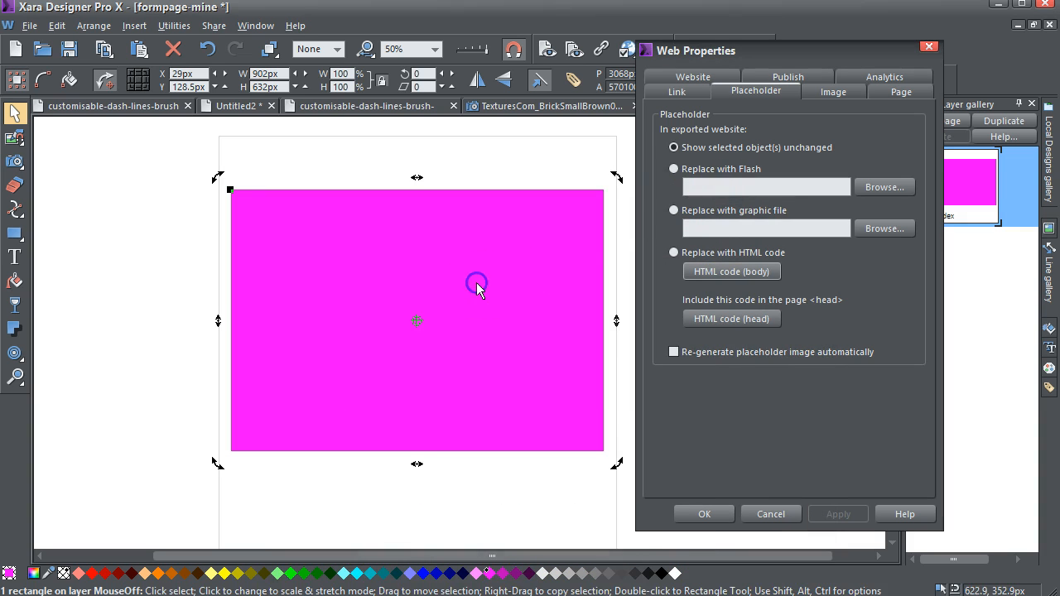
{"action": "left_click", "coordinate": [734, 273]}
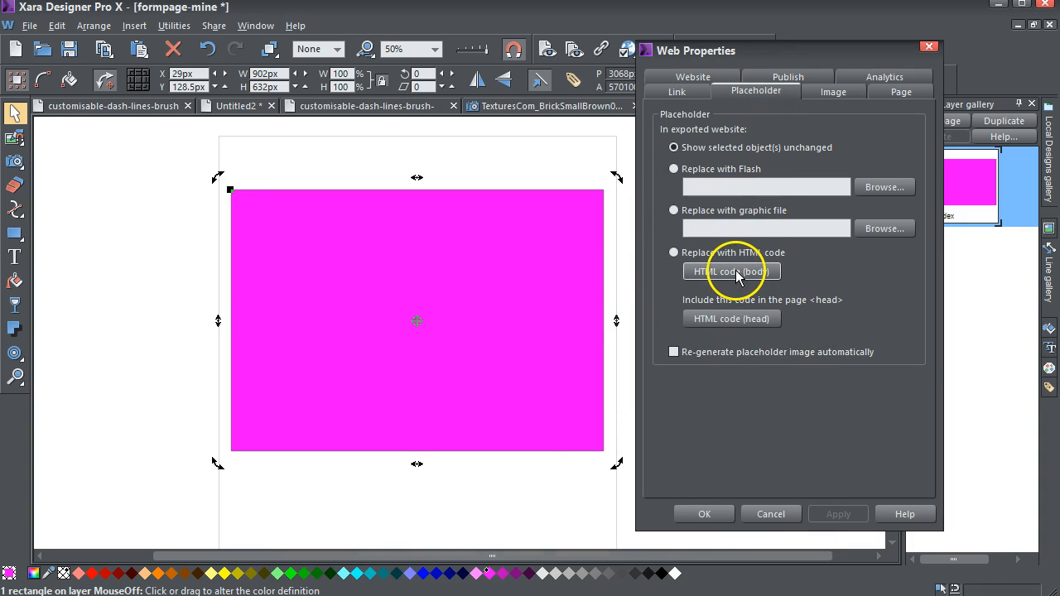
{"action": "left_click_drag", "start_coordinate": [721, 308], "coordinate": [467, 272]}
{"action": "left_click", "coordinate": [348, 325]}
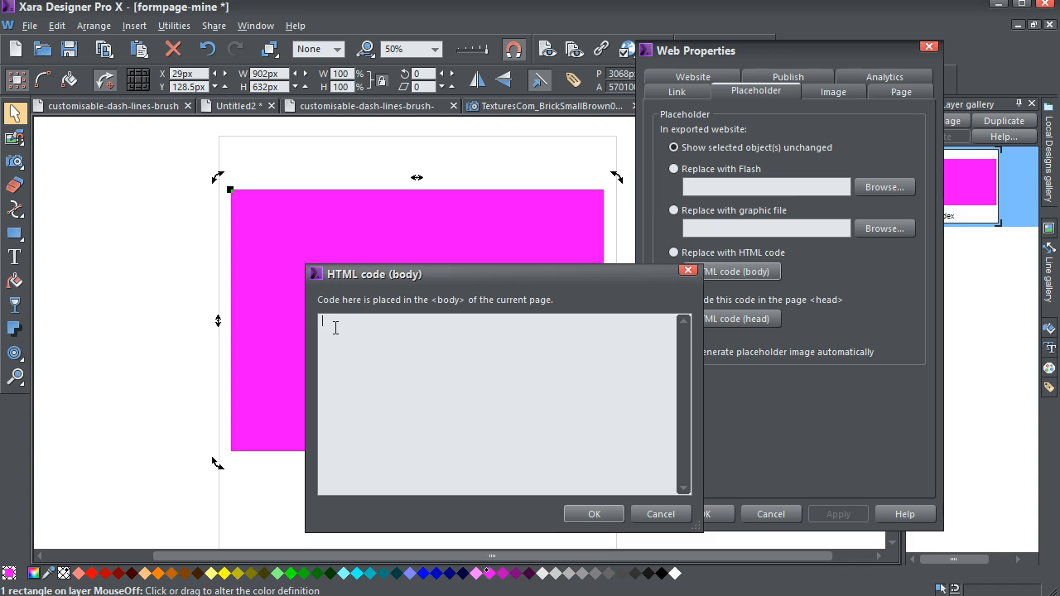
{"action": "key", "text": "ctrl+v"}
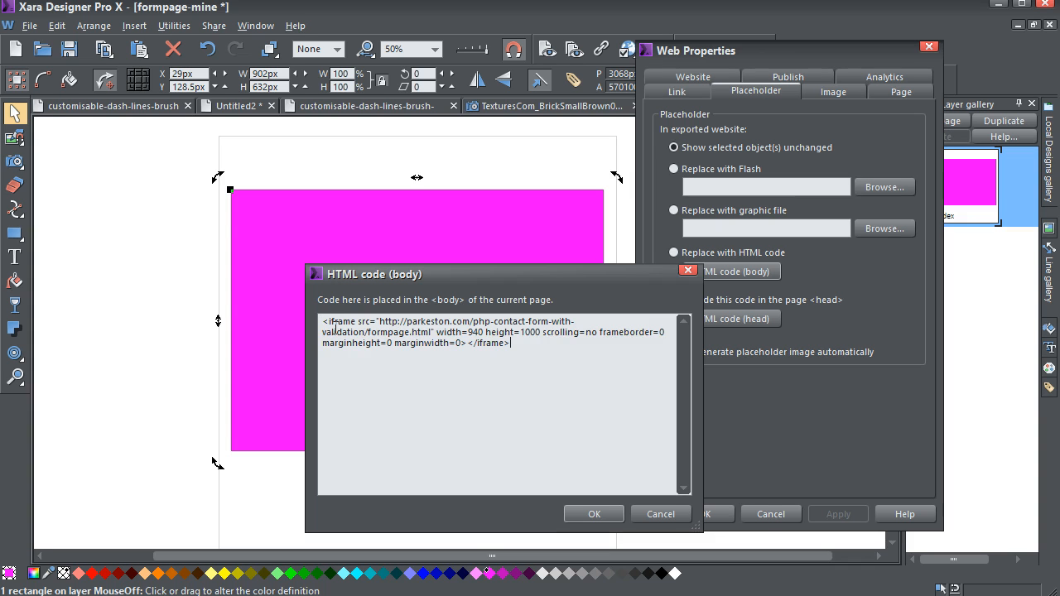
Confirm and apply the HTML placeholder settings, then preview the current web page.
{"action": "left_click", "coordinate": [599, 515]}
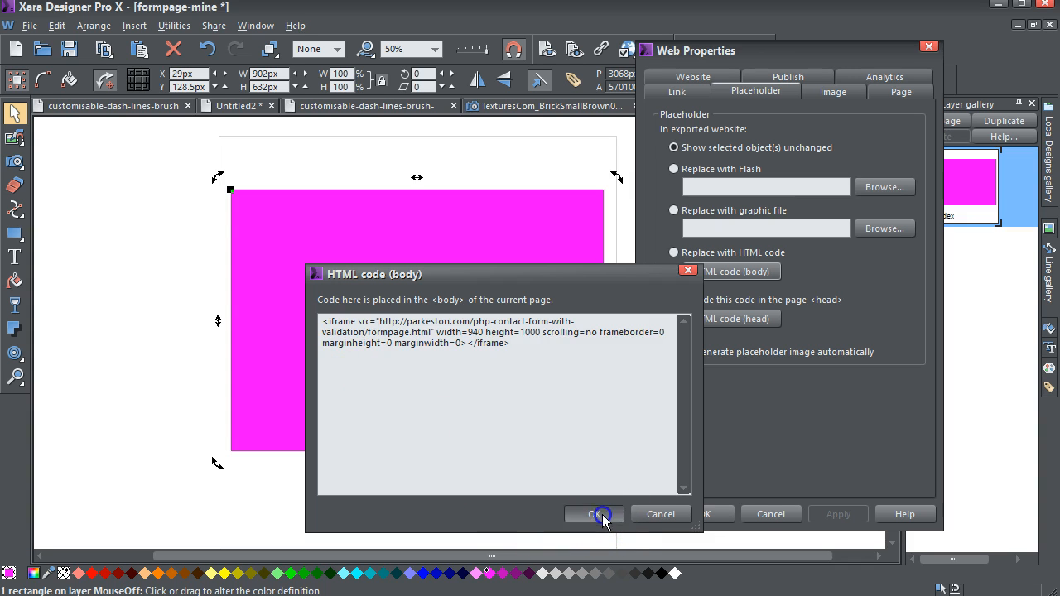
{"action": "left_click", "coordinate": [839, 515]}
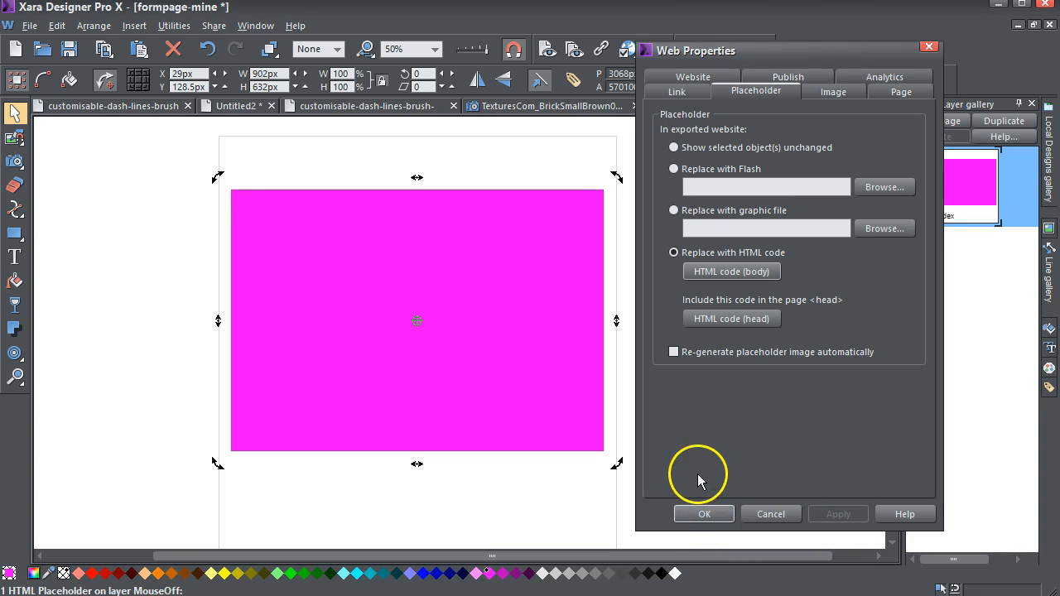
{"action": "left_click", "coordinate": [704, 514]}
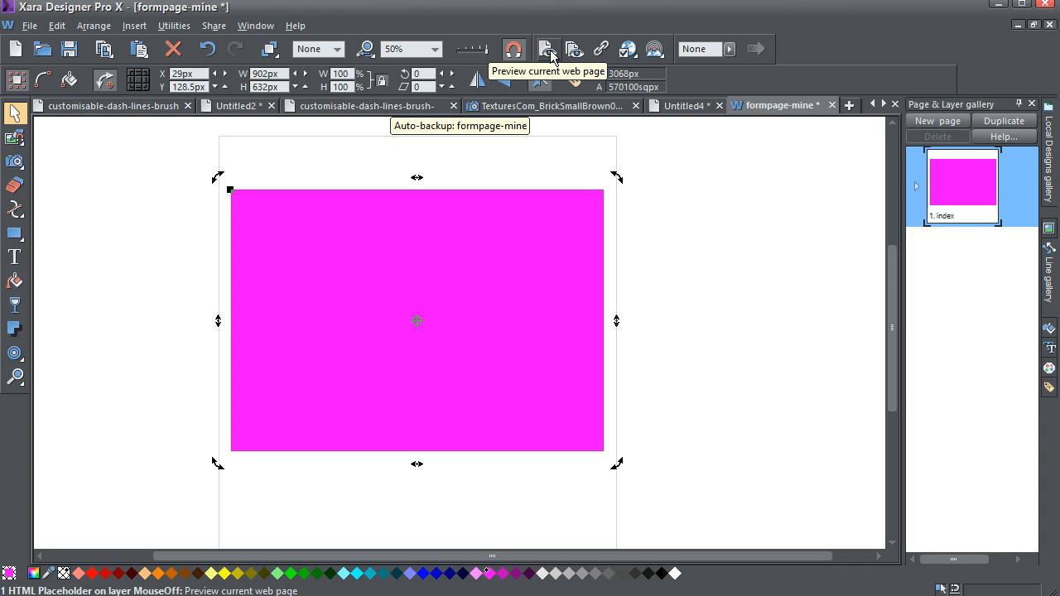
{"action": "left_click", "coordinate": [549, 50]}
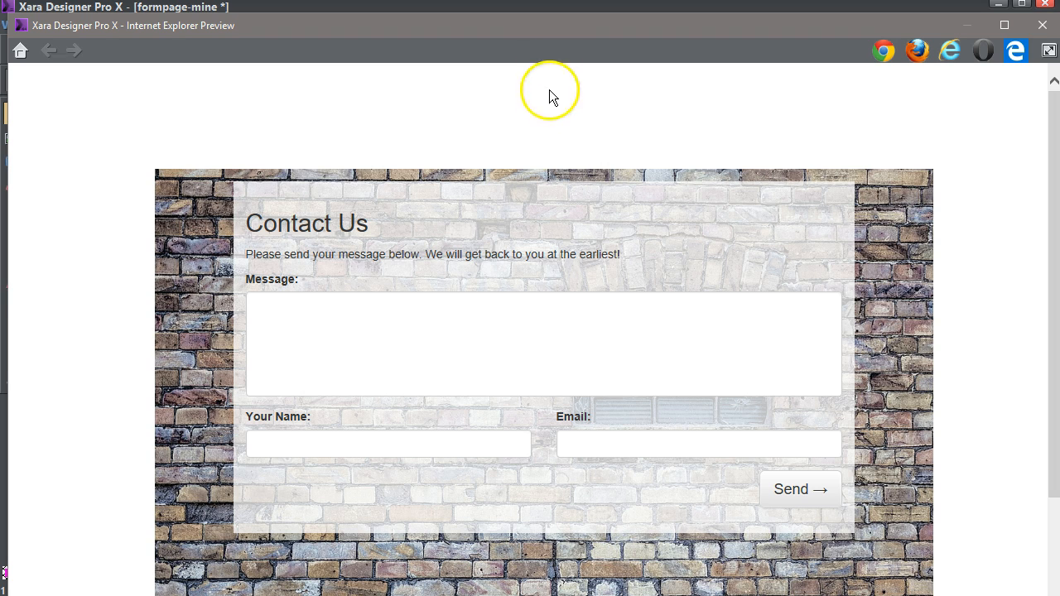
Fill the previewed form with message 'Test tut 2', a sender name and e-mail address, and send it.
{"action": "left_click", "coordinate": [263, 311]}
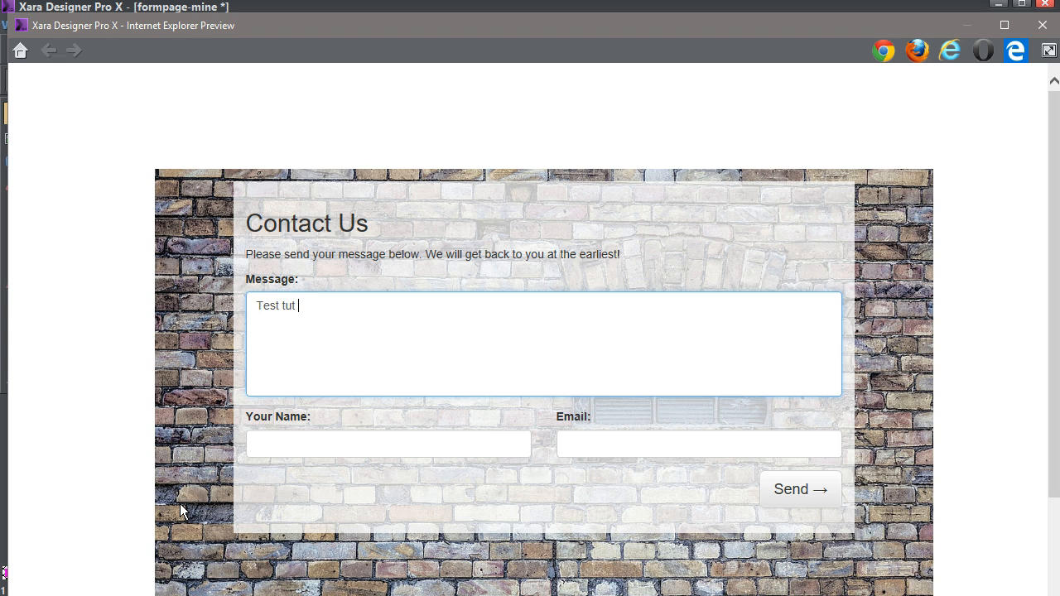
{"action": "left_click", "coordinate": [259, 444]}
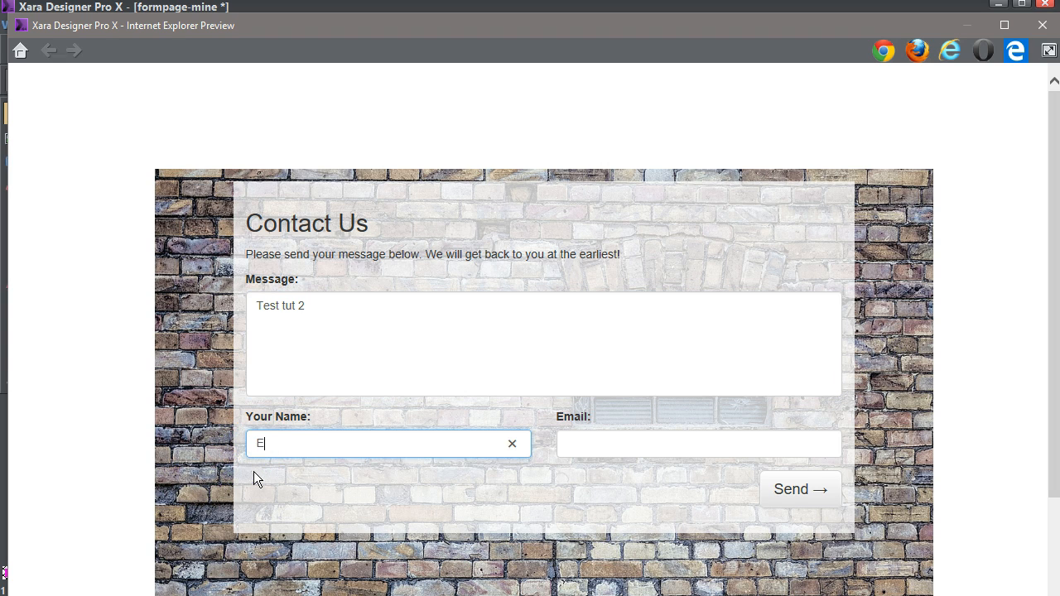
{"action": "type", "text": "Egg Again"}
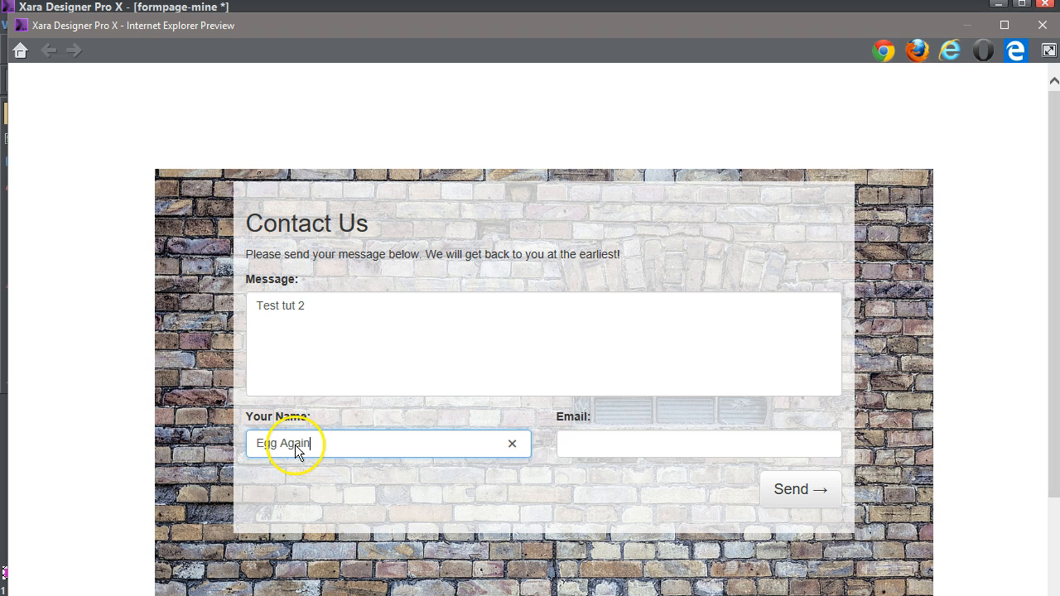
{"action": "left_click", "coordinate": [582, 447]}
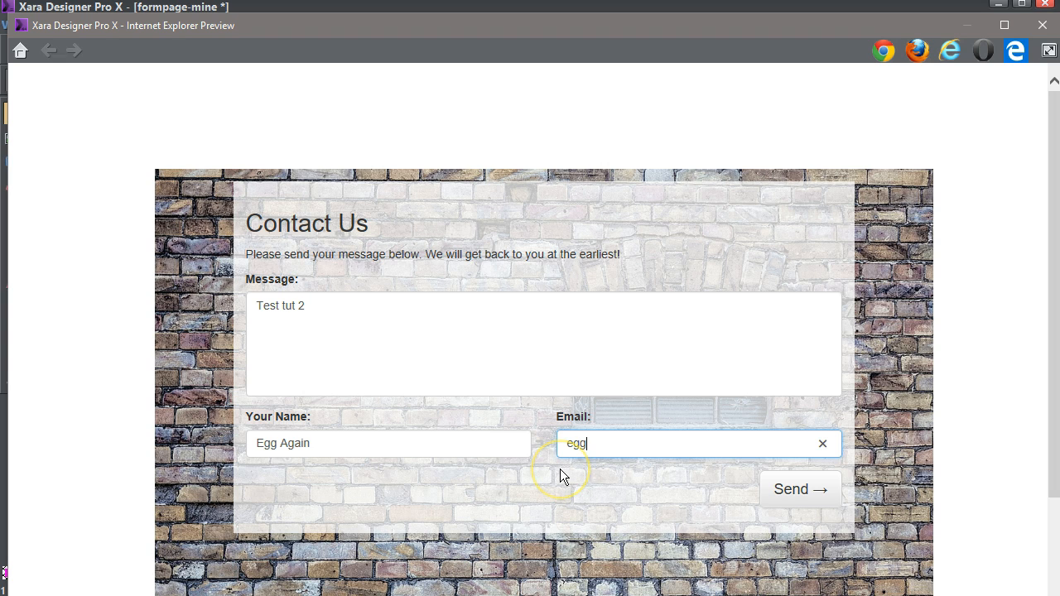
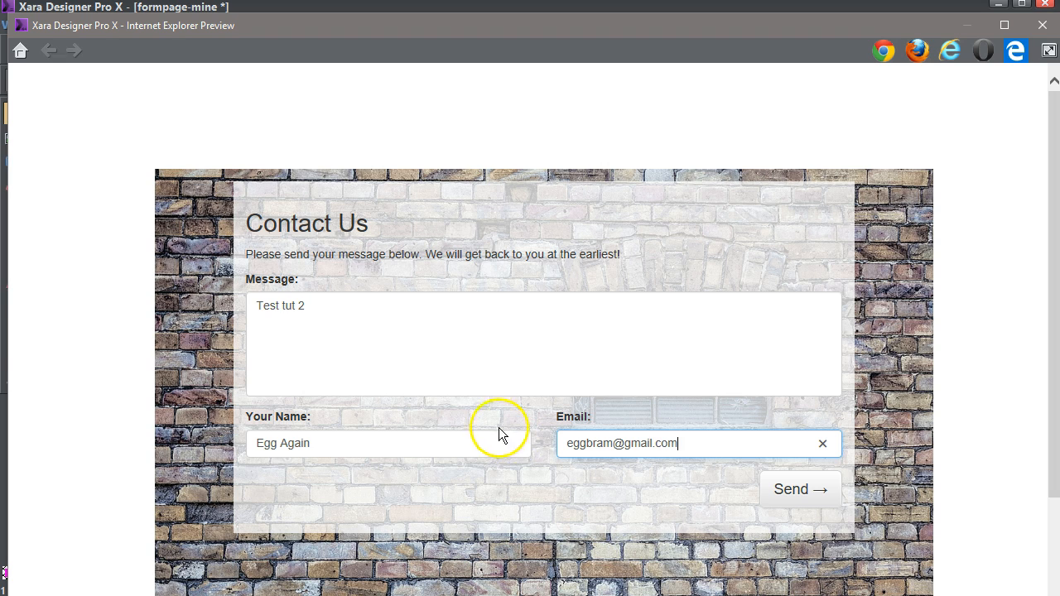
{"action": "left_click", "coordinate": [798, 491]}
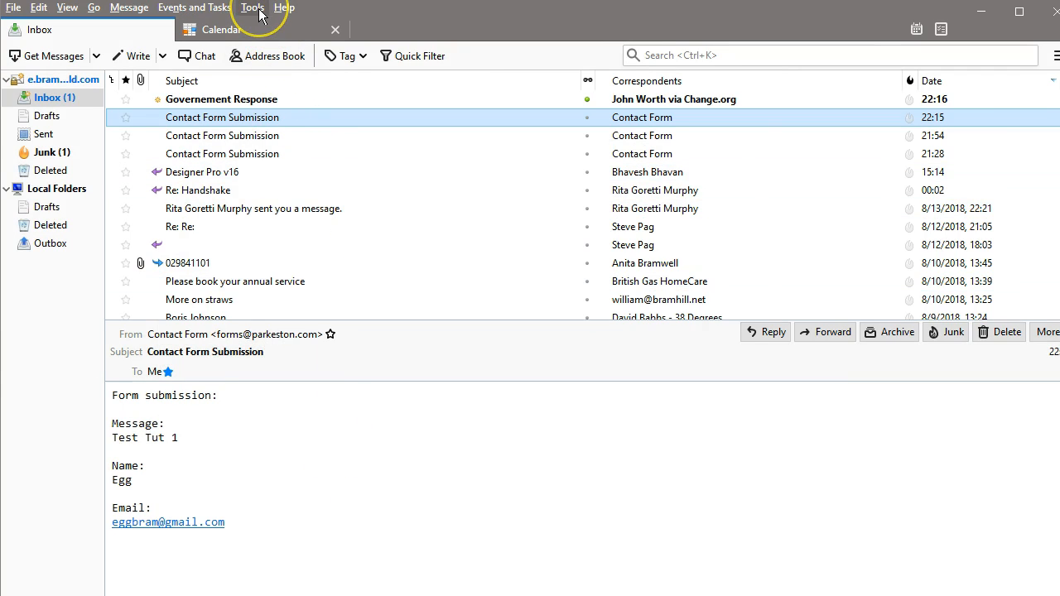
Fetch new mail, read the Contact Form Submission containing 'Test tut 2', then minimize Thunderbird.
{"action": "left_click", "coordinate": [257, 9]}
{"action": "left_click", "coordinate": [286, 10]}
{"action": "left_click", "coordinate": [286, 9]}
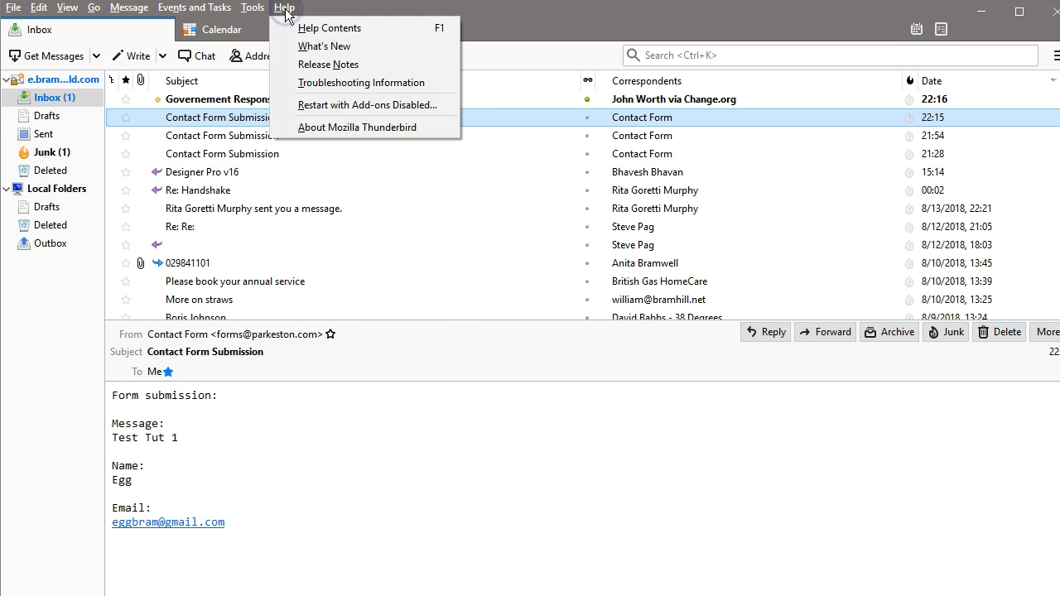
{"action": "left_click", "coordinate": [327, 8]}
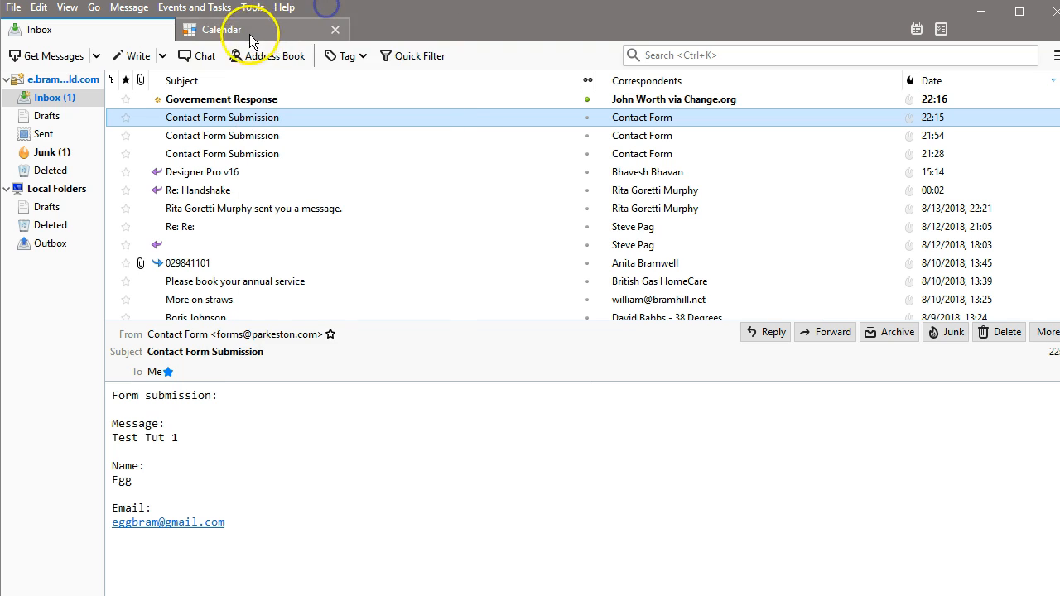
{"action": "left_click", "coordinate": [54, 56]}
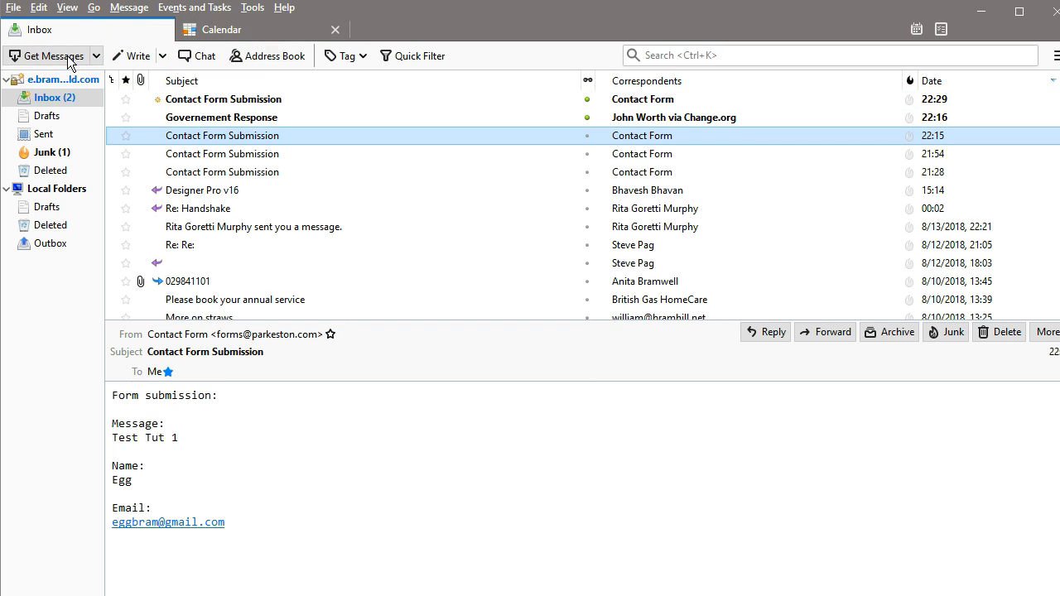
{"action": "left_click", "coordinate": [224, 100]}
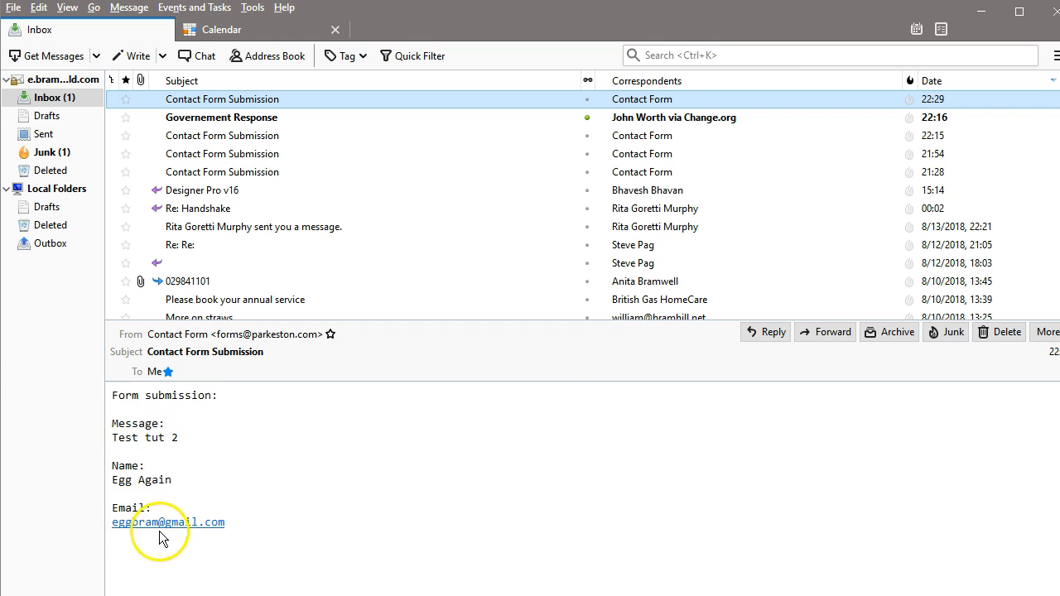
{"action": "left_click", "coordinate": [980, 16]}
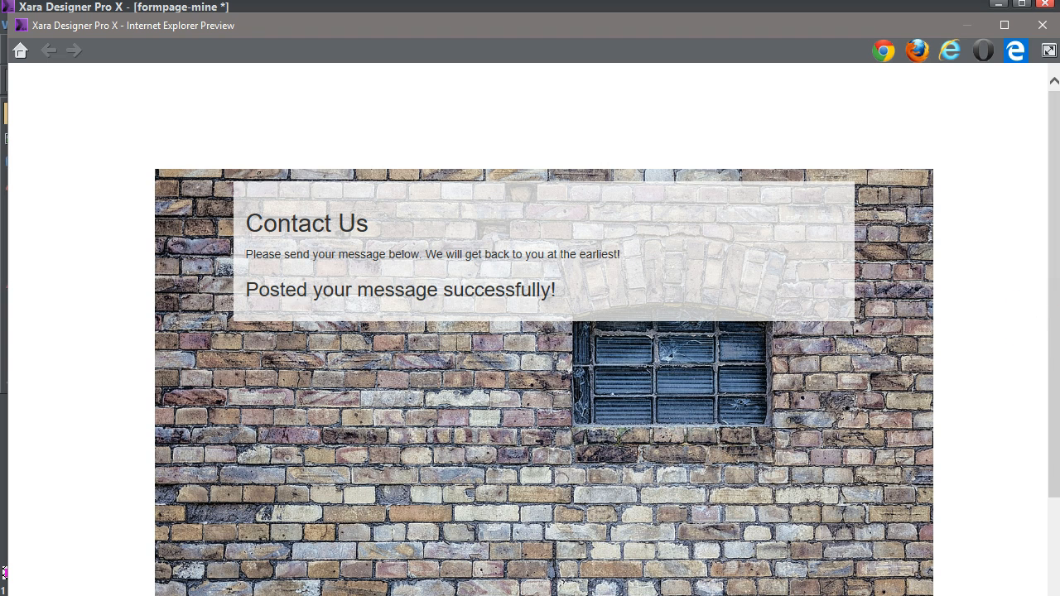
Drag the php-contact-form-with-validation folder window into view over the preview.
{"action": "left_click_drag", "start_coordinate": [1059, 93], "coordinate": [567, 90]}
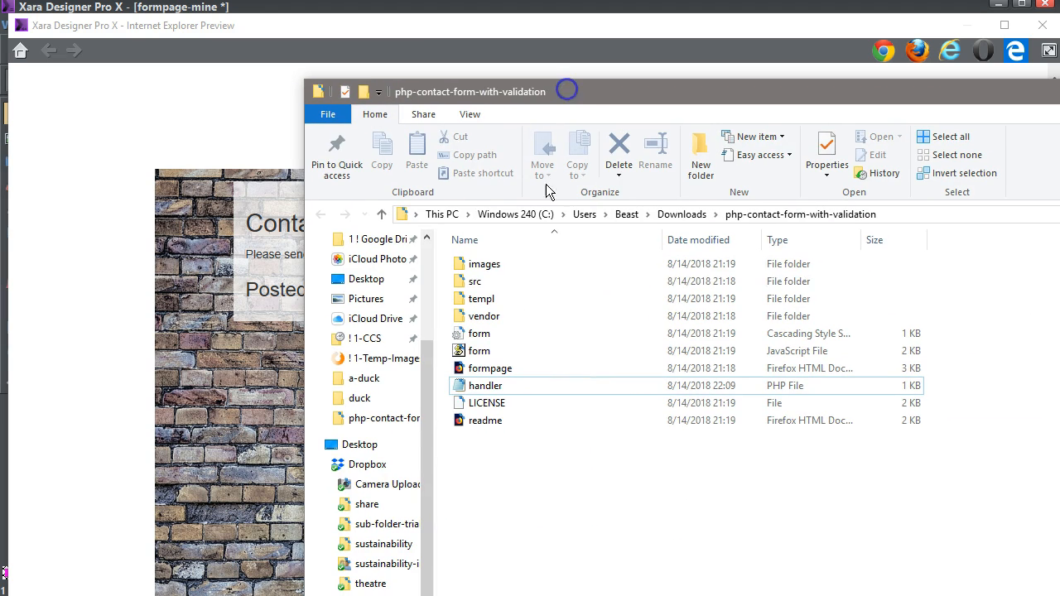
Show the window-484596_1280 brick-wall photo in the images folder, then move the Explorer window aside.
{"action": "double_click", "coordinate": [459, 265]}
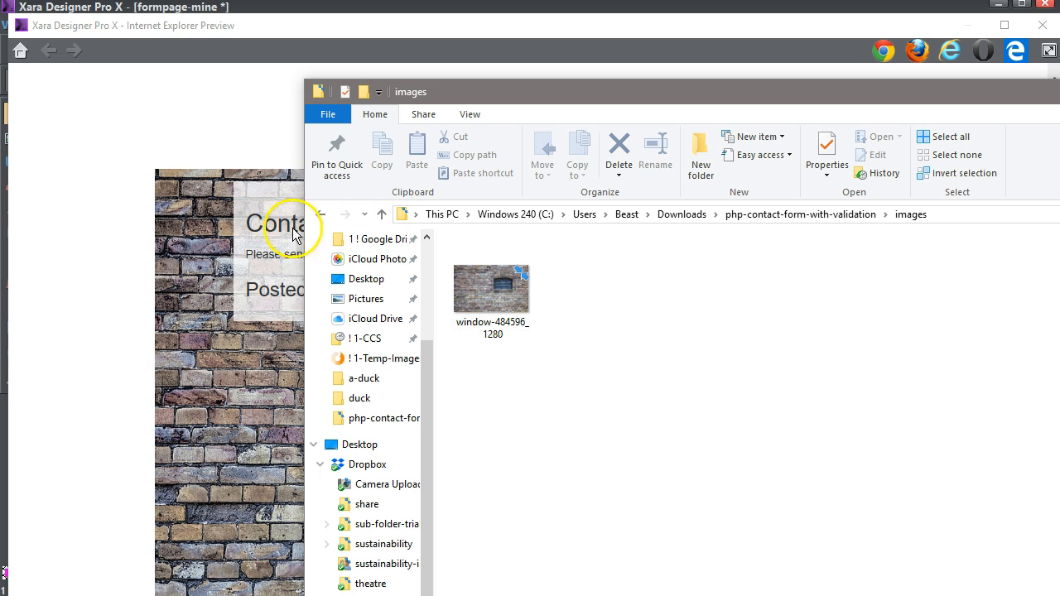
{"action": "left_click_drag", "start_coordinate": [461, 96], "coordinate": [1059, 140]}
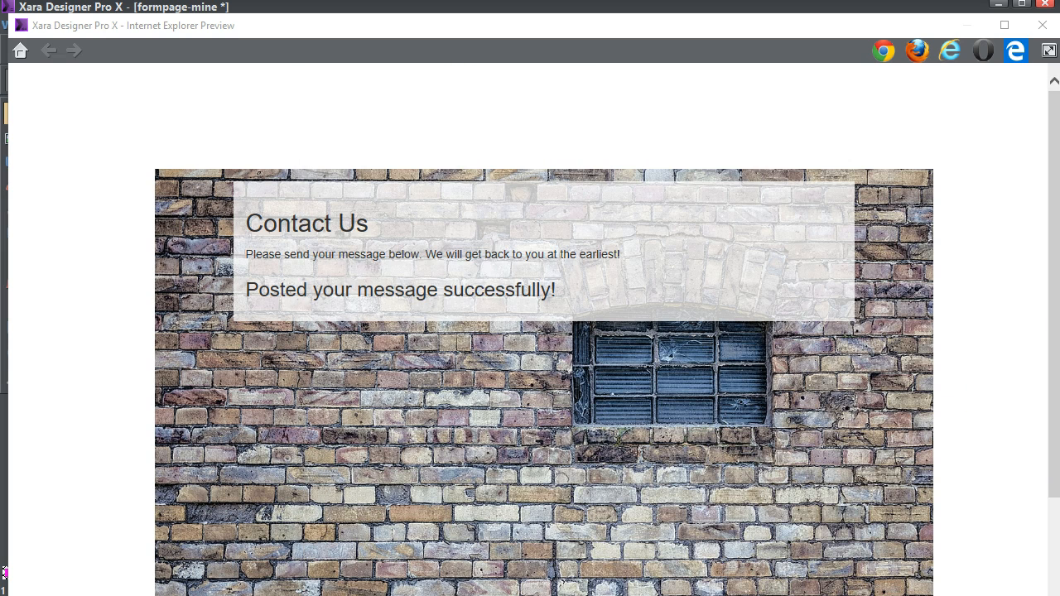